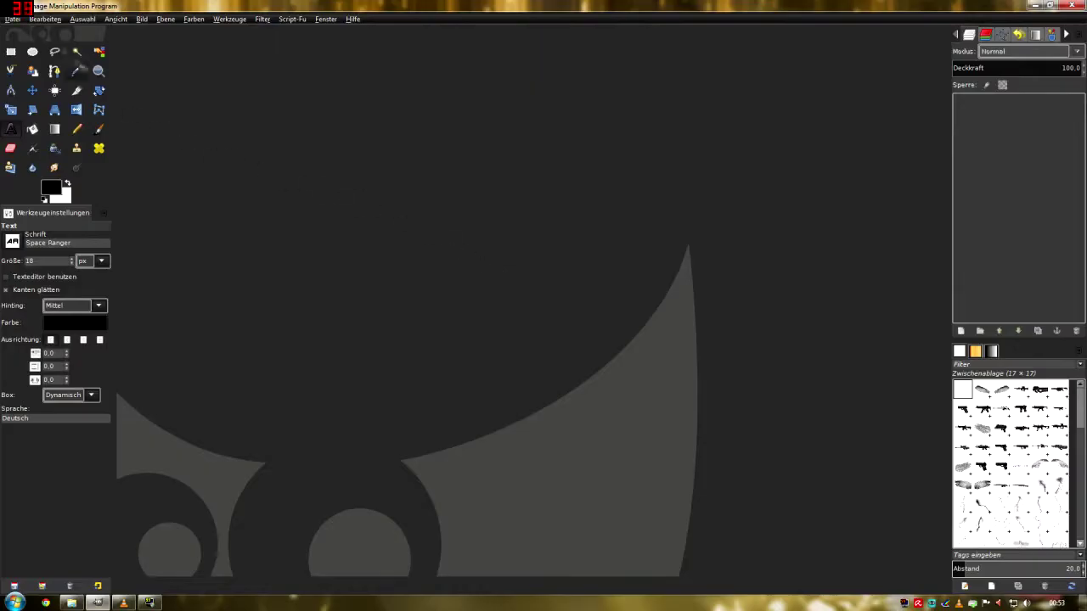
- Start a new image from the File menu, sized 1920 × 1080 px
click(12, 19)
click(26, 36)
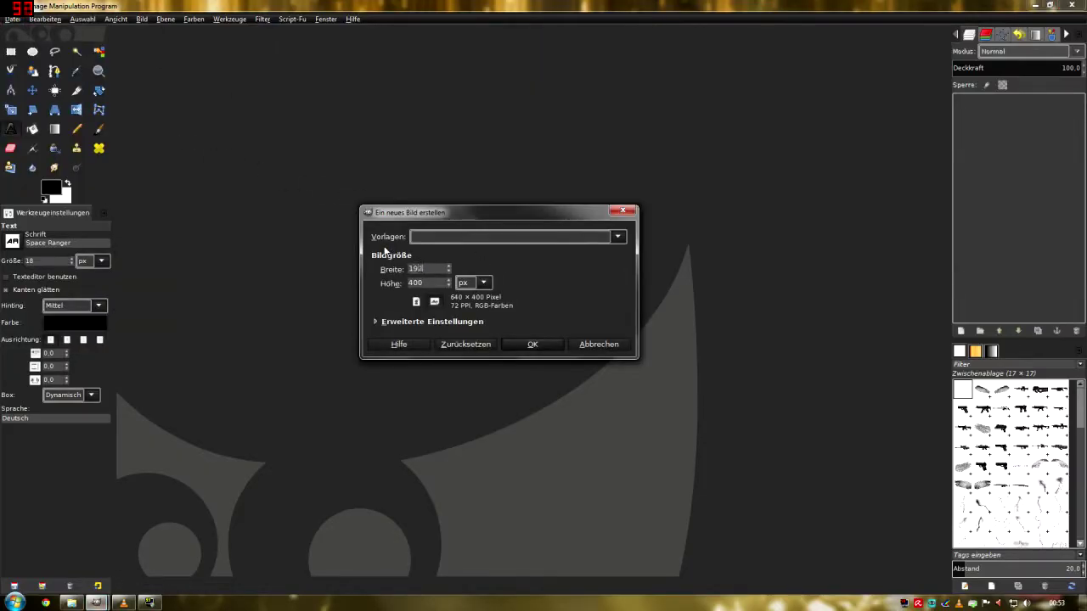
- Create the blank 1920×1080 image and add FuTkDA.png and psg.png as layers
click(530, 344)
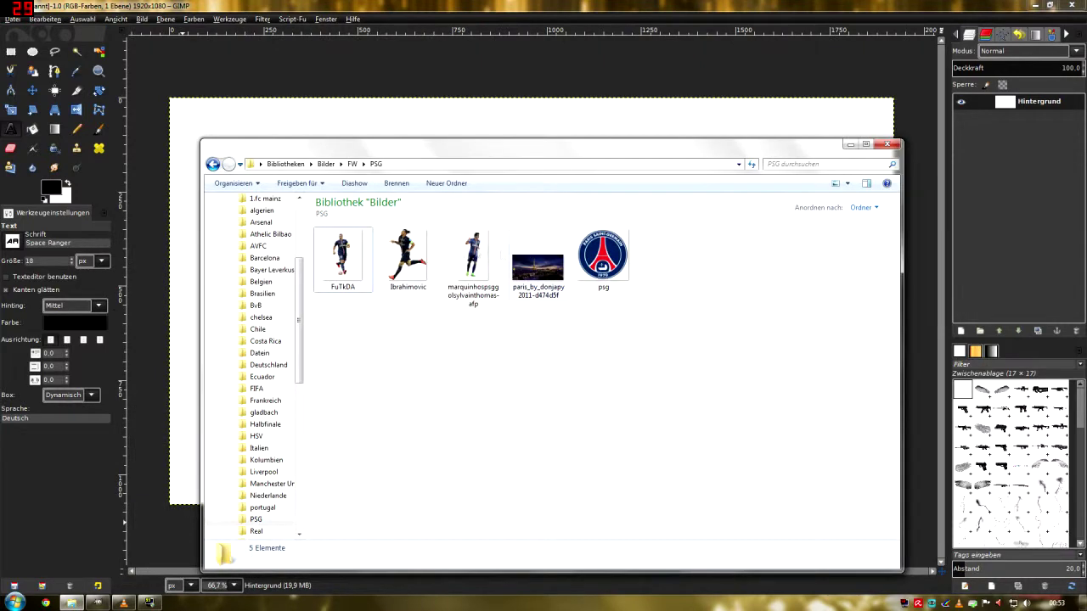
double_click(342, 254)
double_click(603, 254)
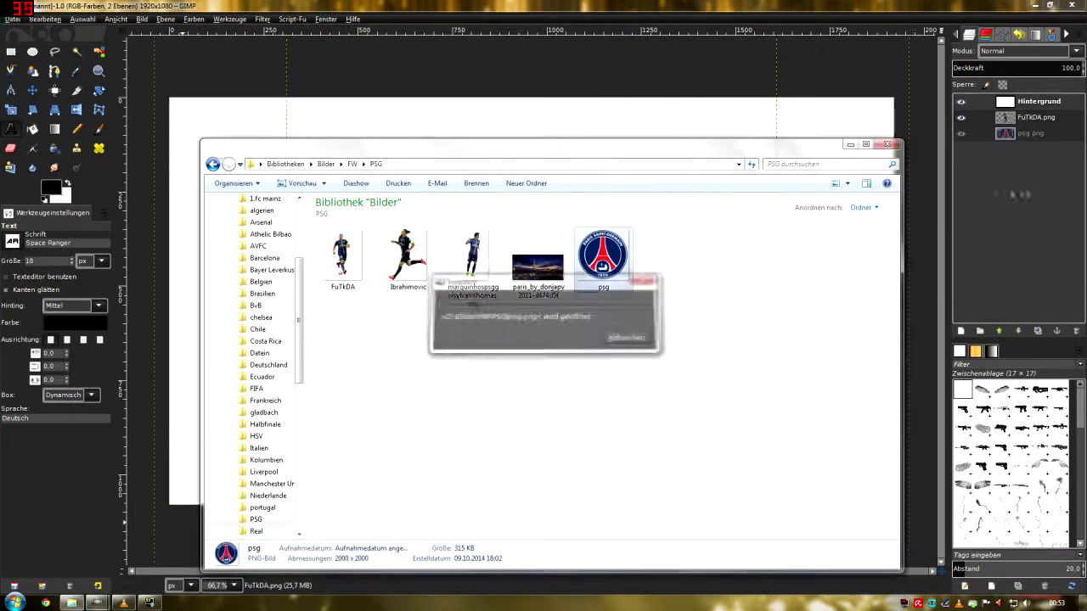
- Add the 10720474 and 10621274 textures from Texturen and Logog.png as layers
click(351, 164)
double_click(726, 425)
drag(469, 264, 501, 255)
double_click(469, 263)
double_click(342, 263)
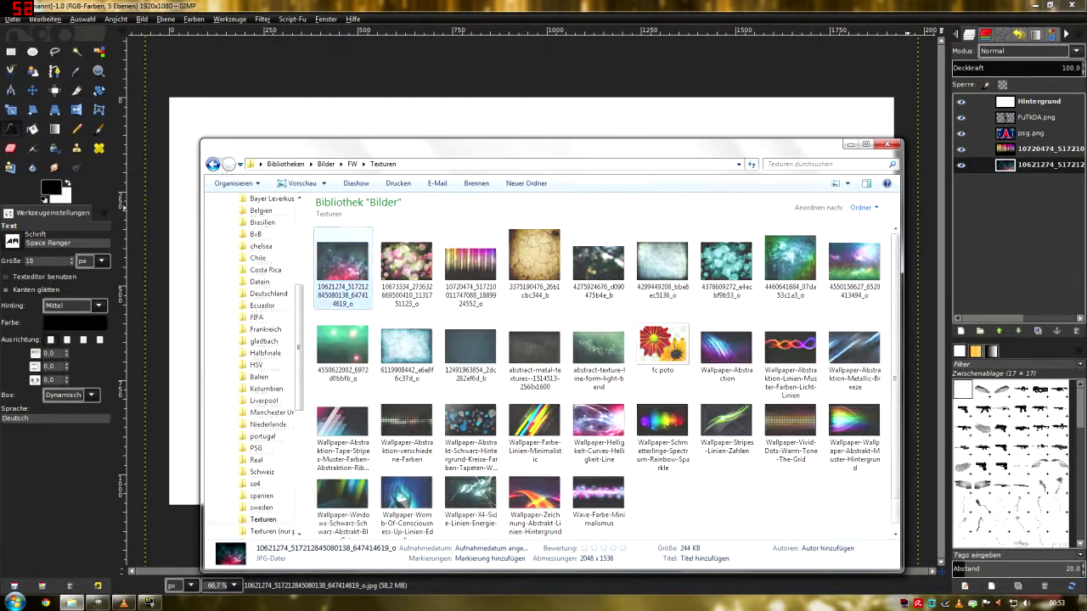
click(352, 164)
scroll(552, 382, down, 1)
double_click(654, 507)
click(847, 145)
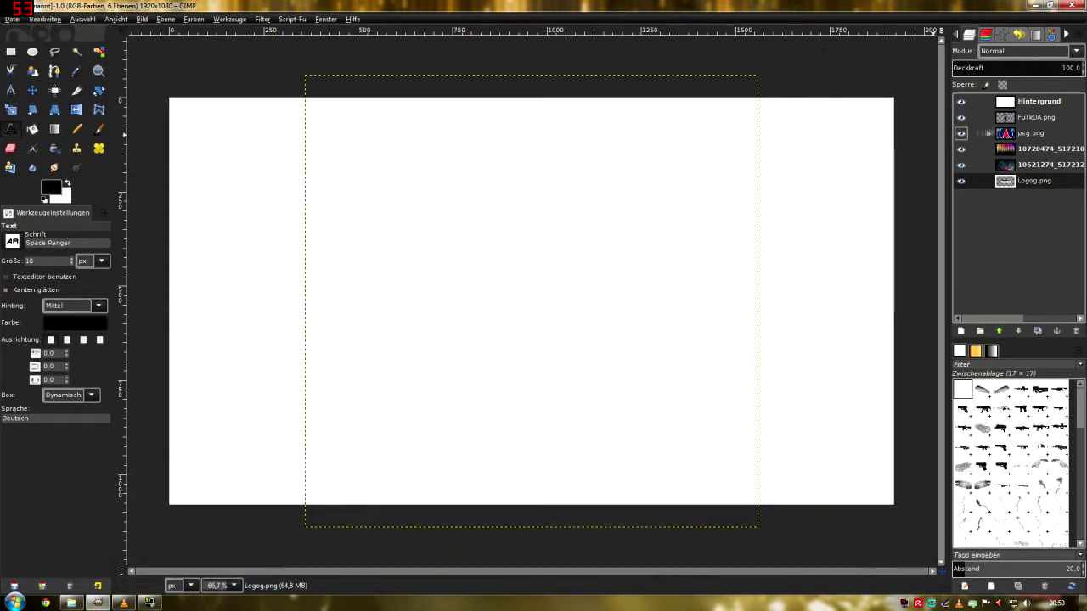
- Raise FuTkDA.png to the top, scale it to about 2399×3137, and raise the 10720474 texture above Hintergrund
click(1018, 117)
click(998, 330)
click(11, 109)
click(526, 297)
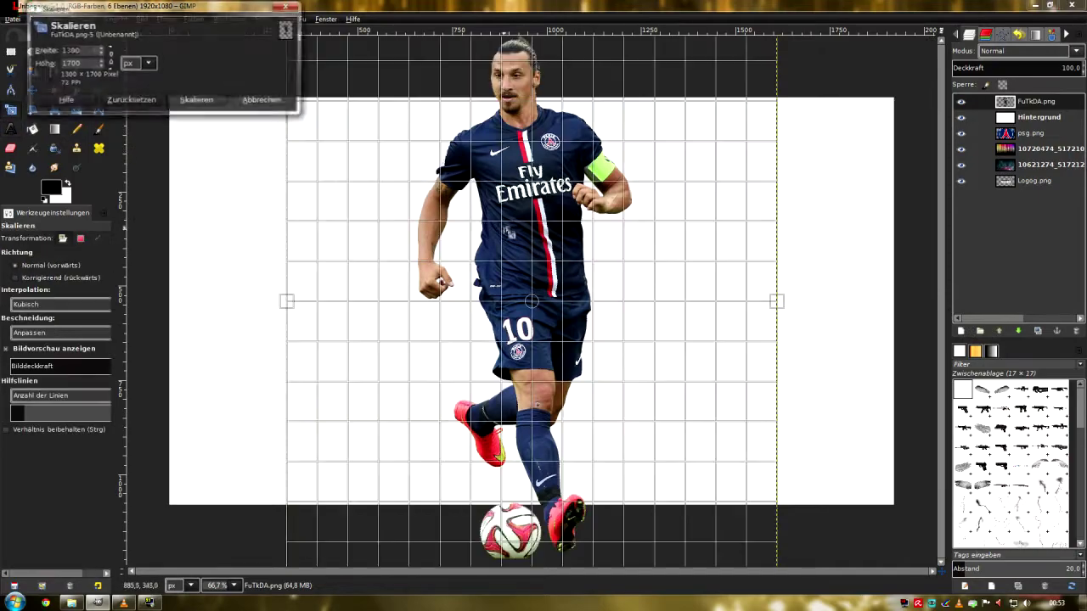
key(minus)
drag(707, 71, 743, 132)
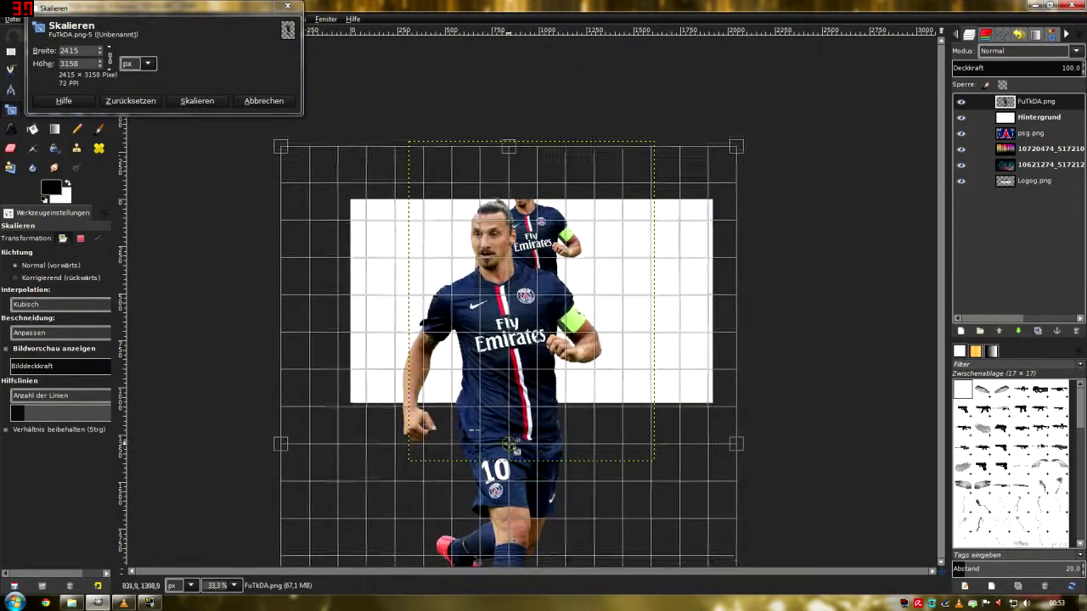
scroll(518, 340, up, 1)
scroll(517, 339, down, 1)
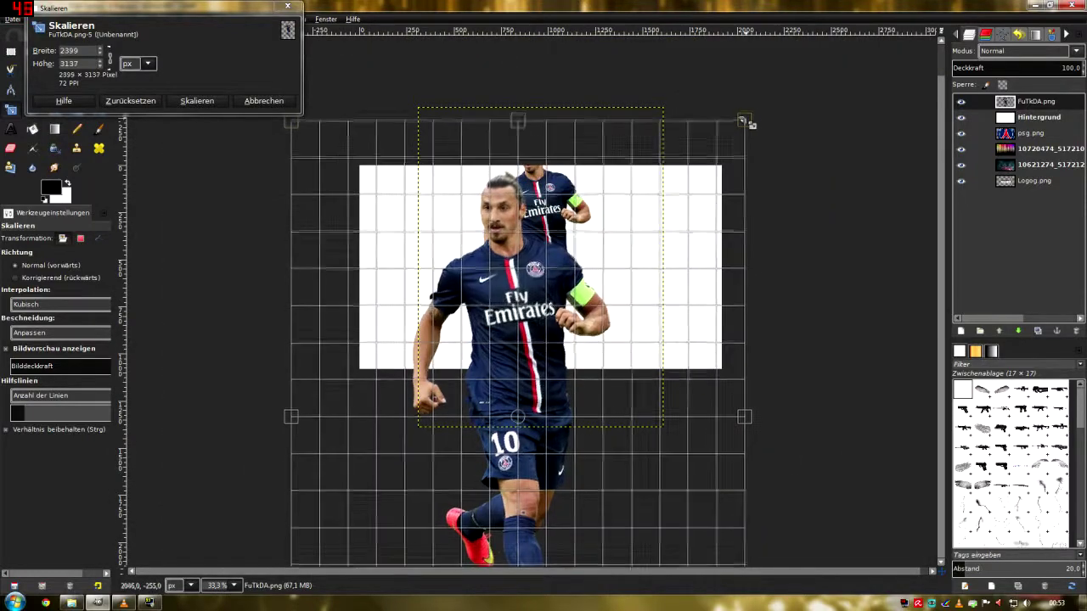
click(208, 100)
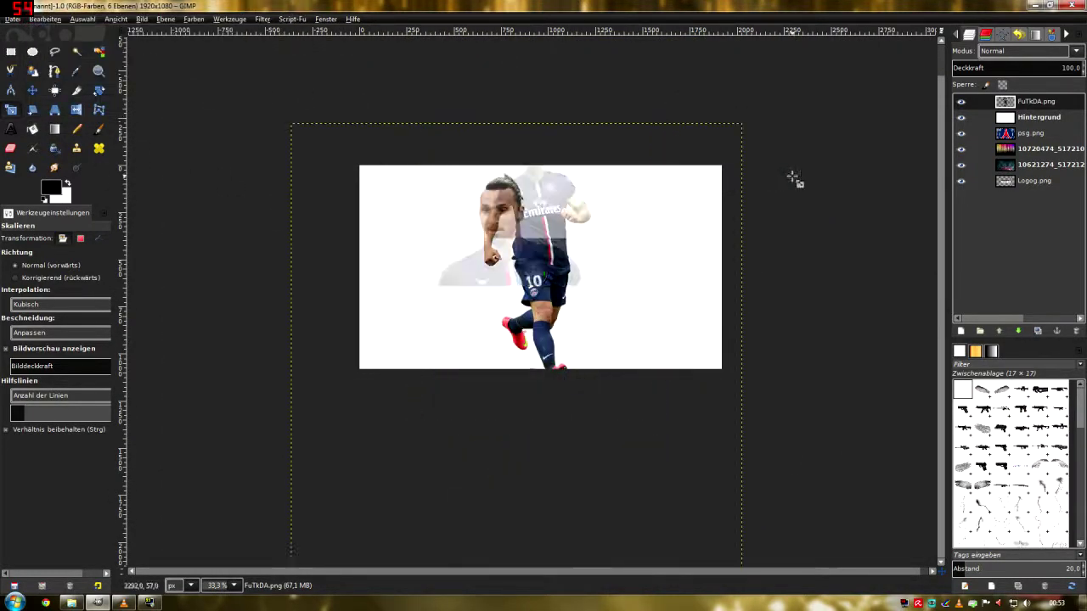
click(1015, 149)
click(998, 331)
click(998, 330)
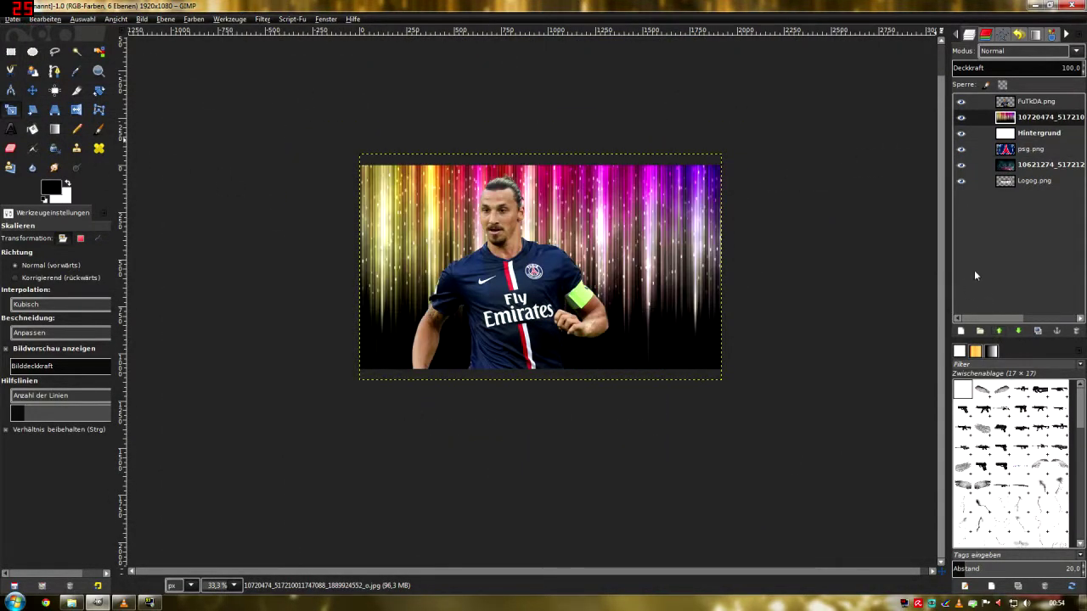
- Duplicate the streak texture, raise psg.png above it, and hide the copy
scroll(731, 209, up, 1)
scroll(728, 237, up, 1)
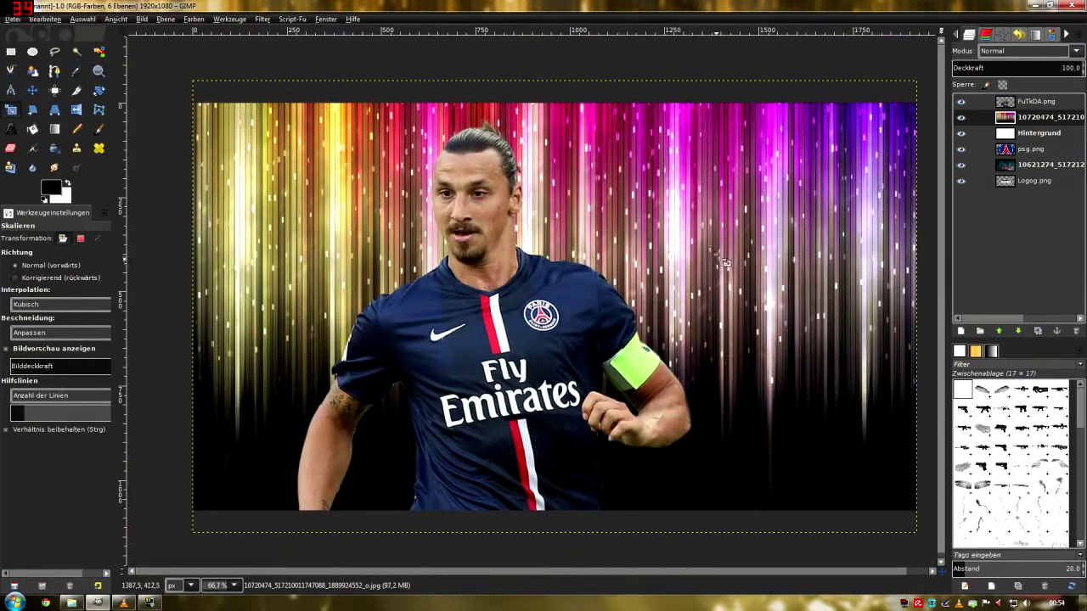
click(1036, 331)
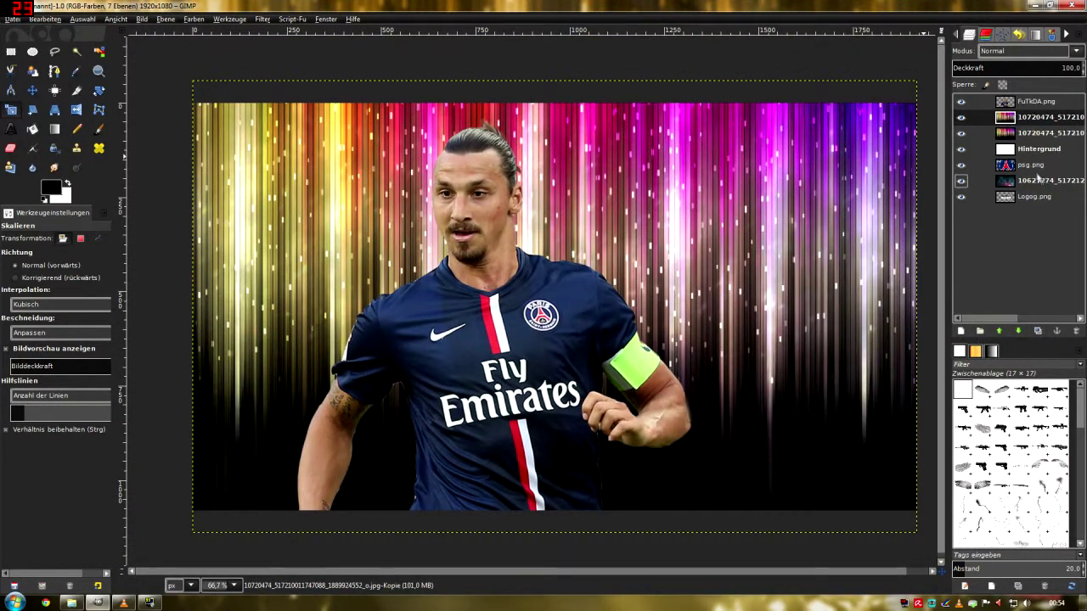
click(1030, 165)
click(998, 330)
click(998, 330)
click(960, 117)
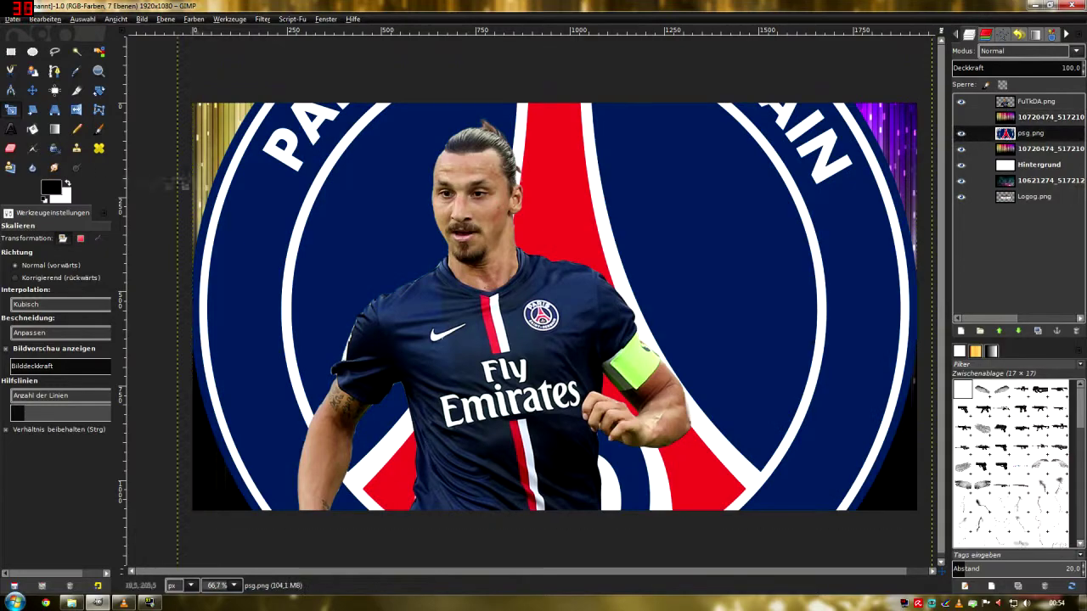
- Scale the PSG crest down to about 1067 px and move it right of the player
click(422, 181)
key(minus)
drag(332, 145, 594, 325)
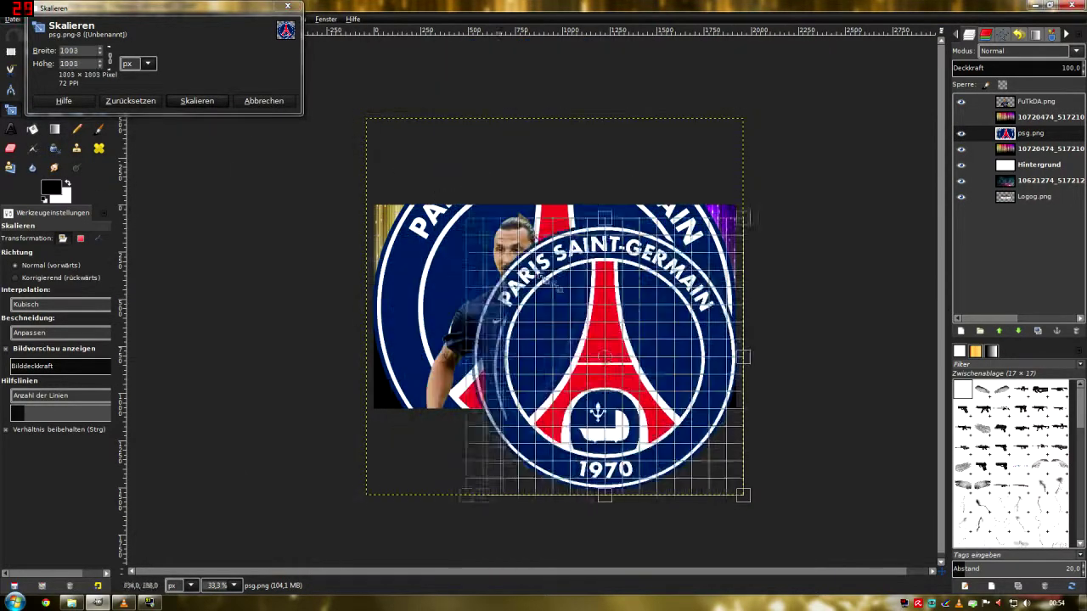
drag(635, 433, 608, 350)
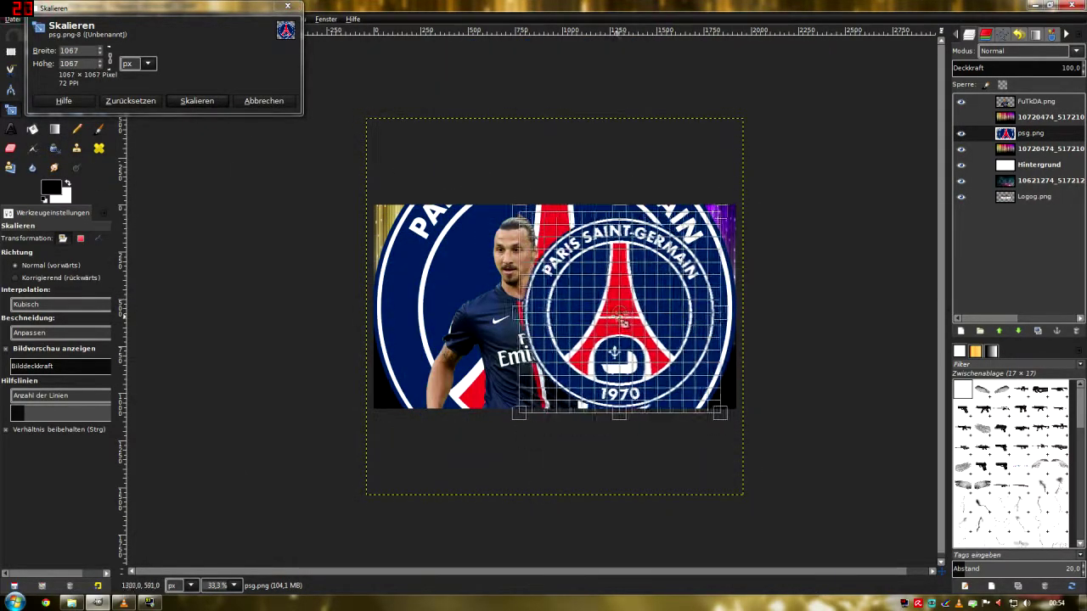
click(217, 101)
key(plus)
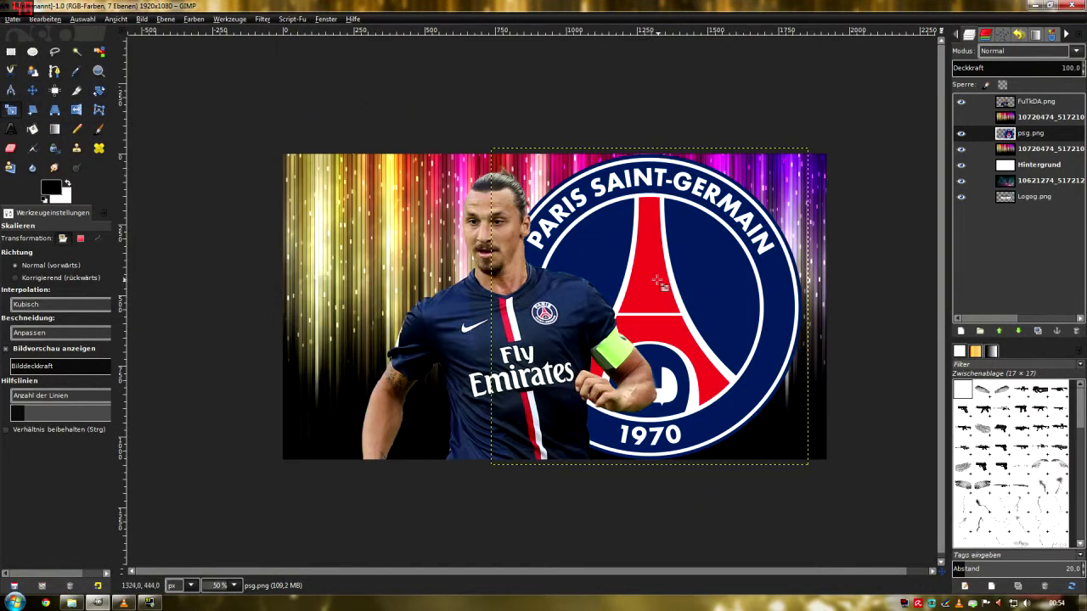
- Show the streak copy again and set its blend mode to Multiplikation
click(960, 117)
click(1036, 116)
click(1027, 51)
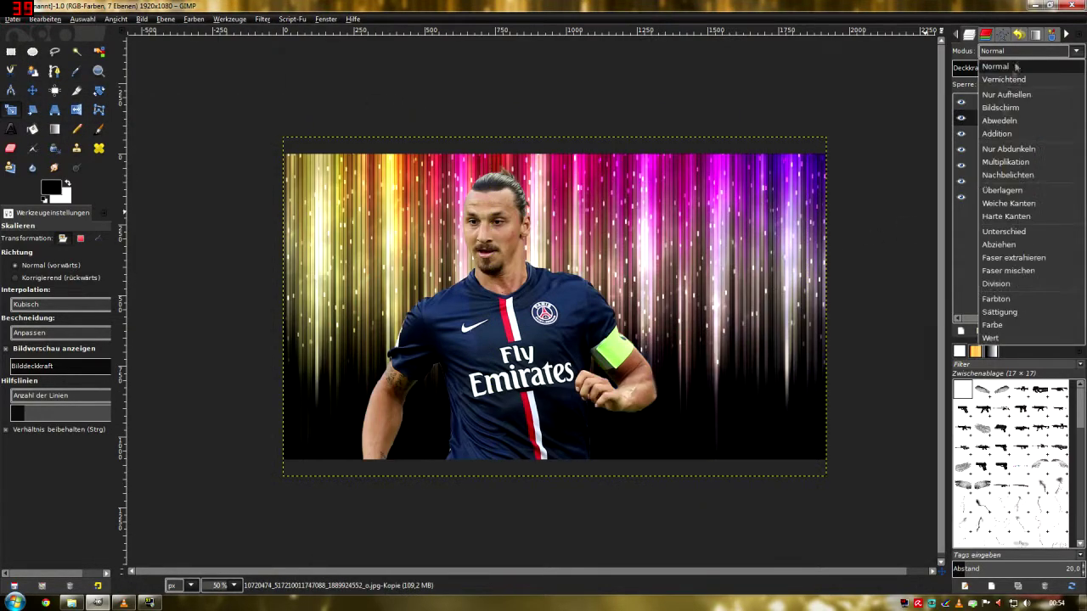
click(1008, 149)
click(1027, 51)
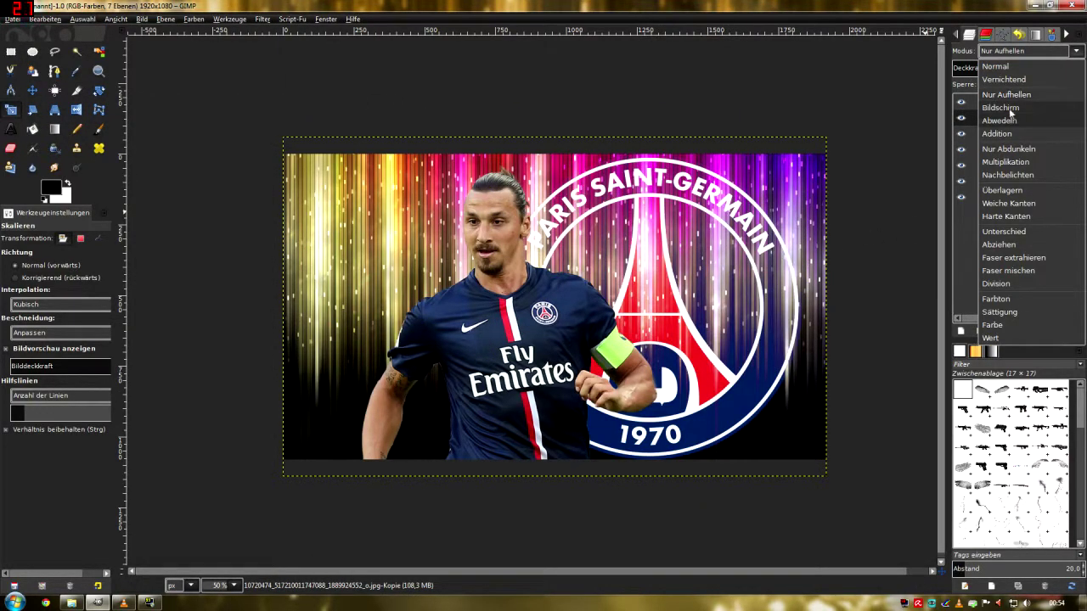
click(1009, 111)
click(1027, 51)
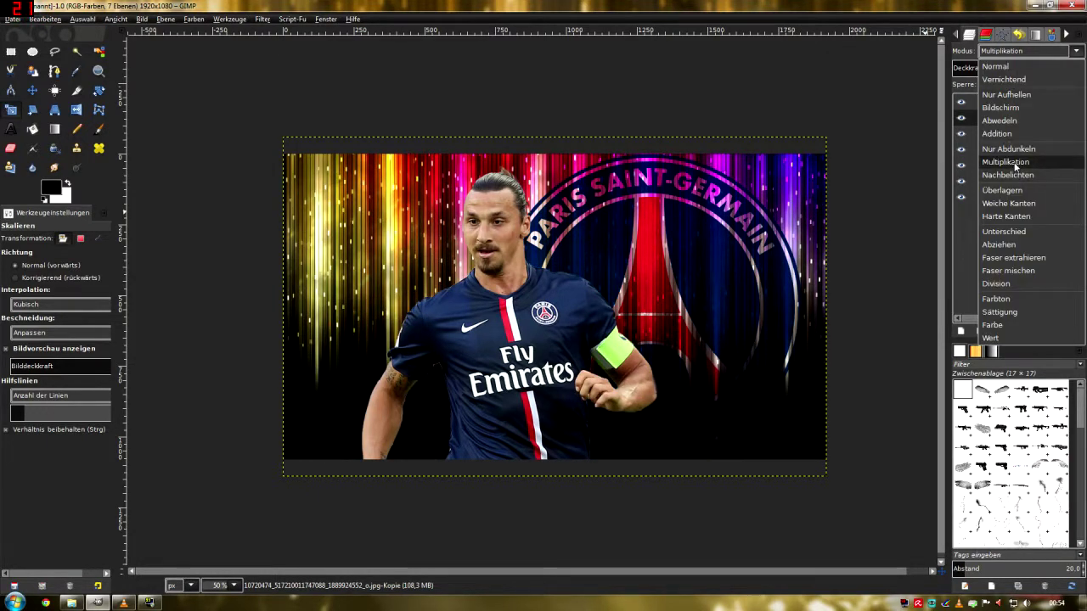
click(1007, 175)
click(1044, 148)
click(192, 19)
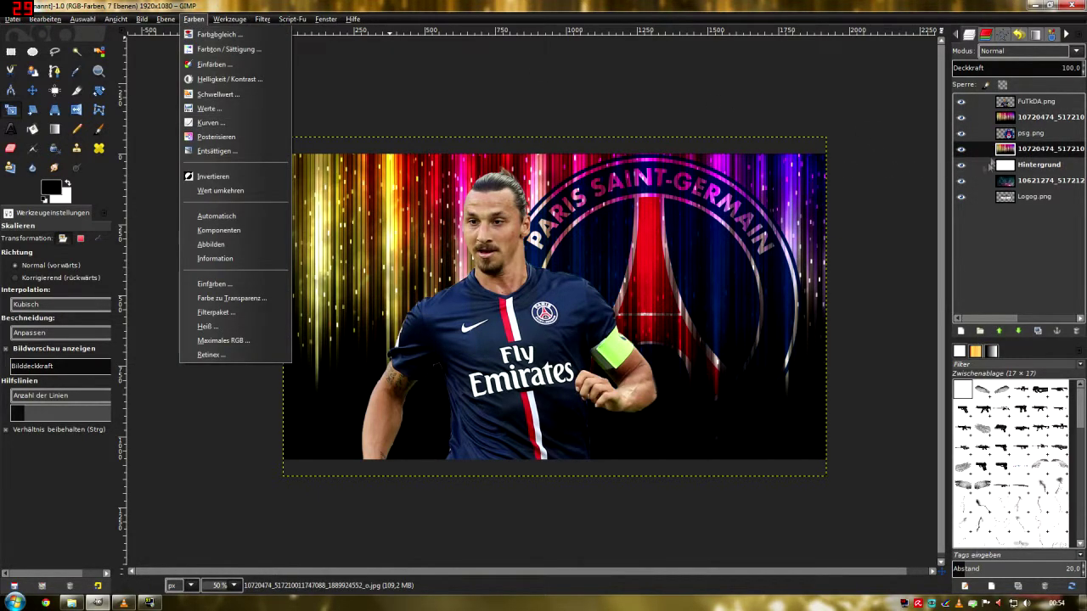
- Colourize the lower streak layer blue at hue 218, full saturation, reduced lightness
click(960, 117)
click(192, 19)
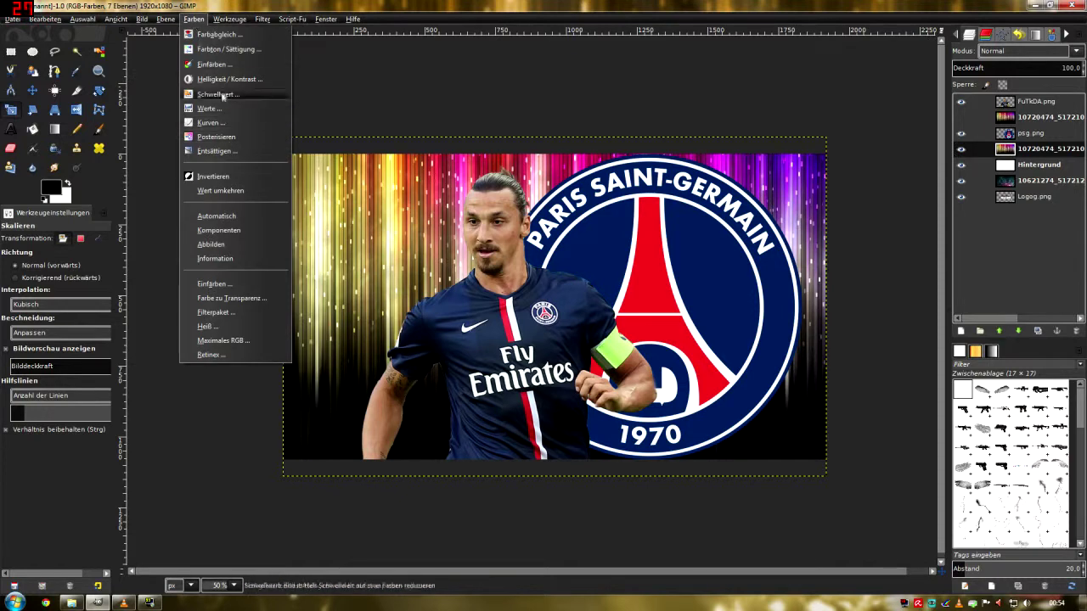
click(230, 65)
drag(224, 82, 311, 97)
drag(224, 112, 203, 113)
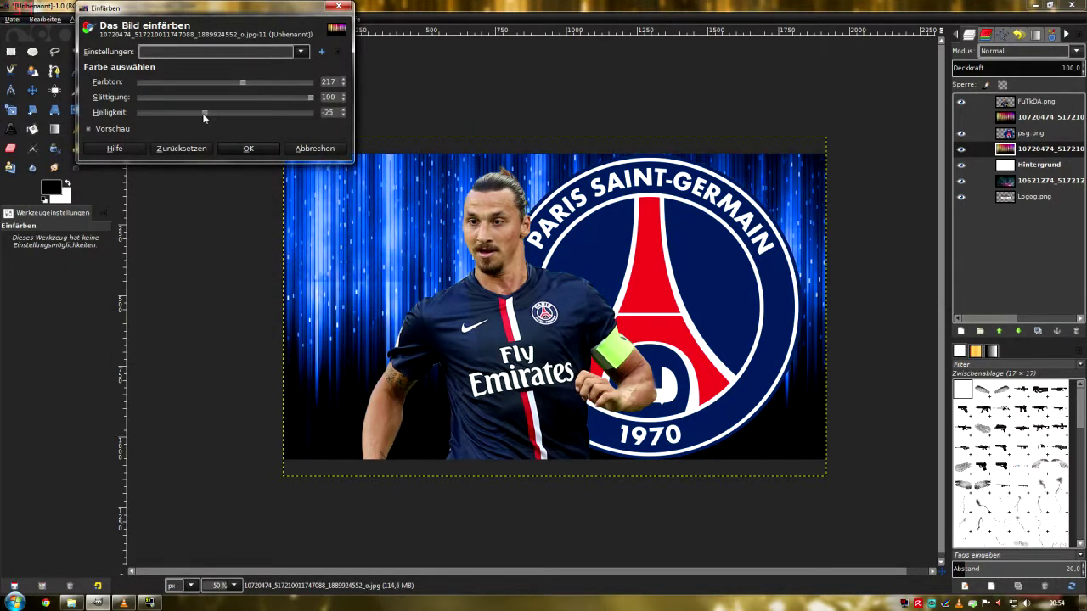
click(243, 148)
- Colourize the top streak copy blue at hue 215, saturation 92
click(960, 116)
click(1028, 119)
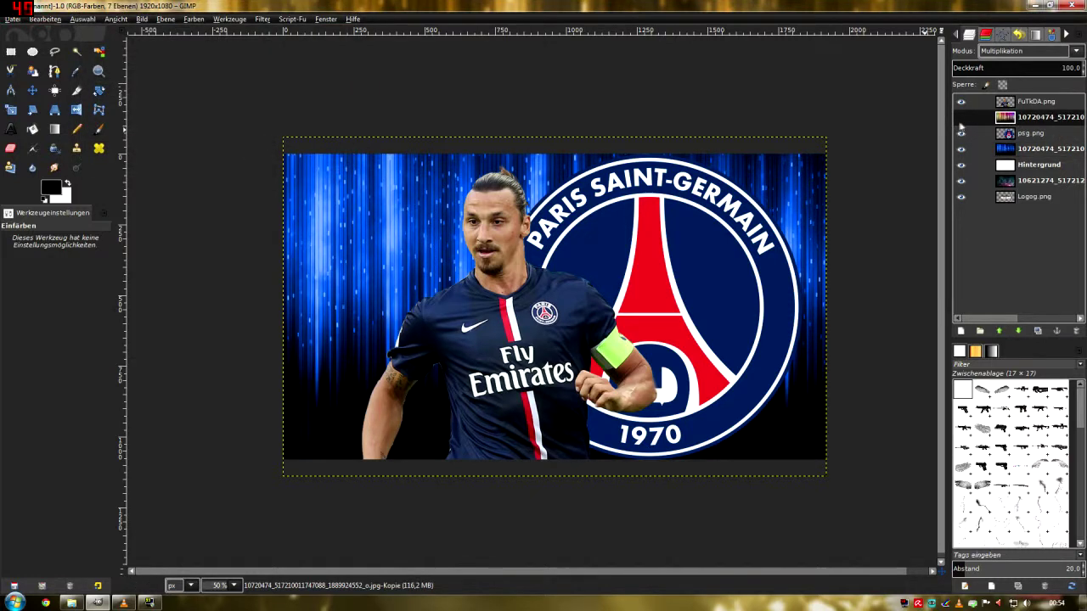
click(201, 19)
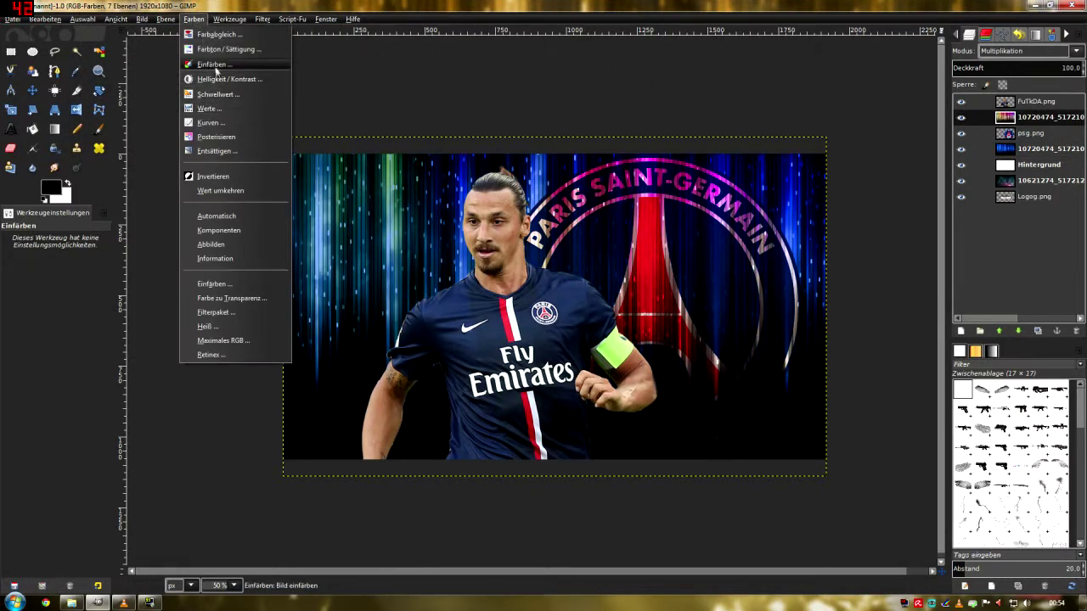
click(223, 63)
drag(225, 82, 243, 84)
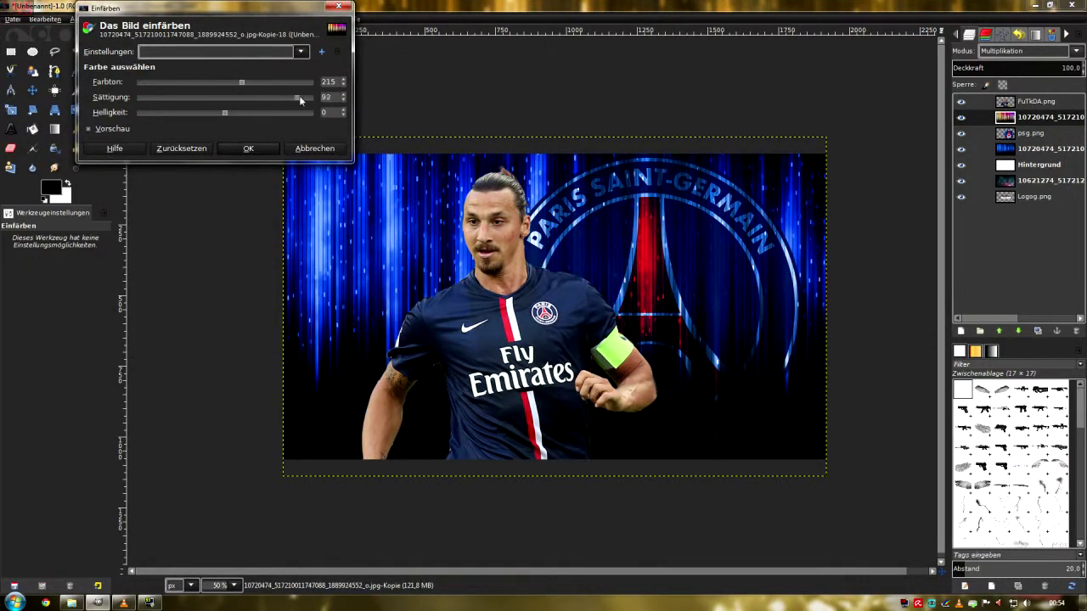
click(248, 148)
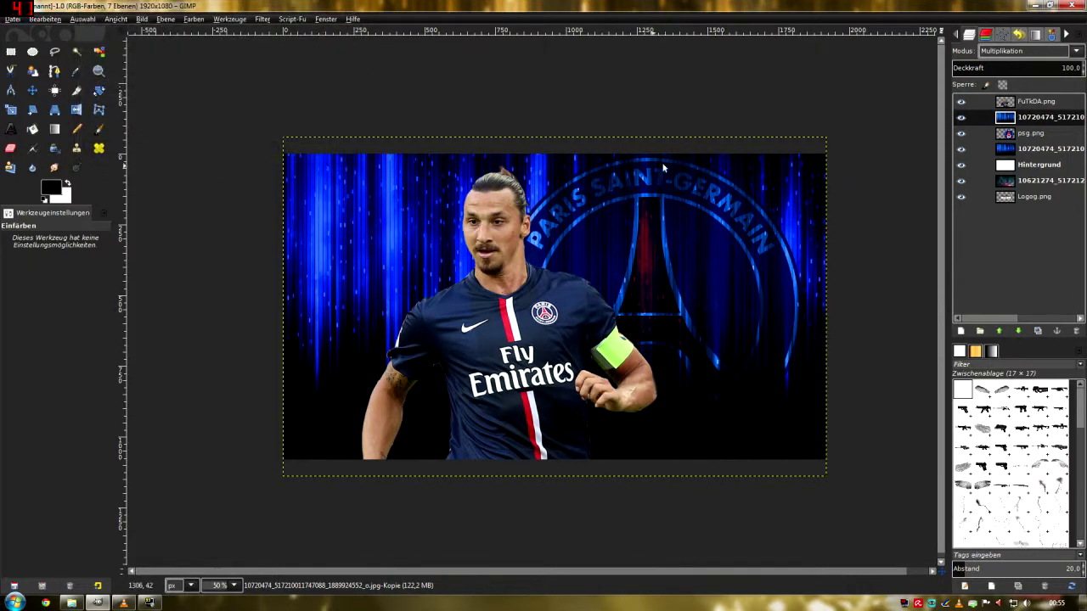
click(1008, 103)
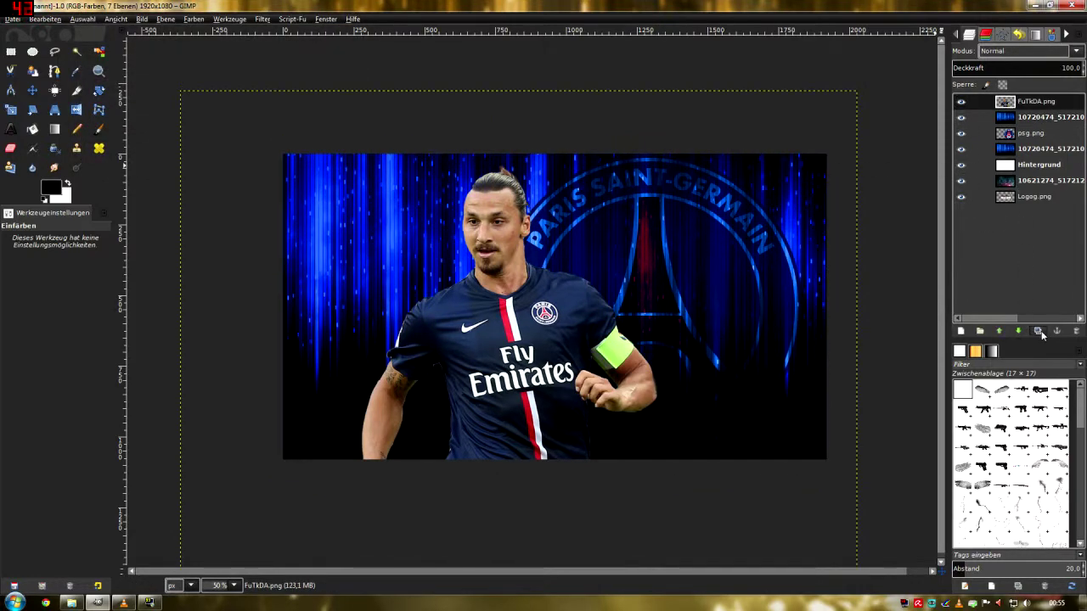
- Duplicate the player layer and apply a radial Motion Blur with angle 3
click(1037, 330)
click(263, 19)
click(475, 114)
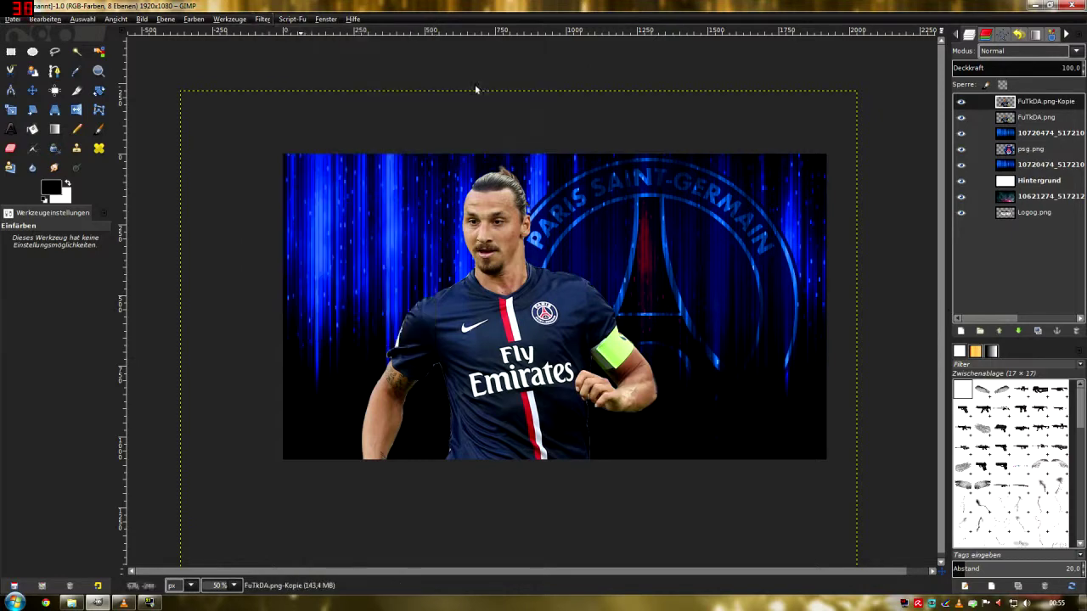
drag(576, 301, 589, 313)
click(483, 358)
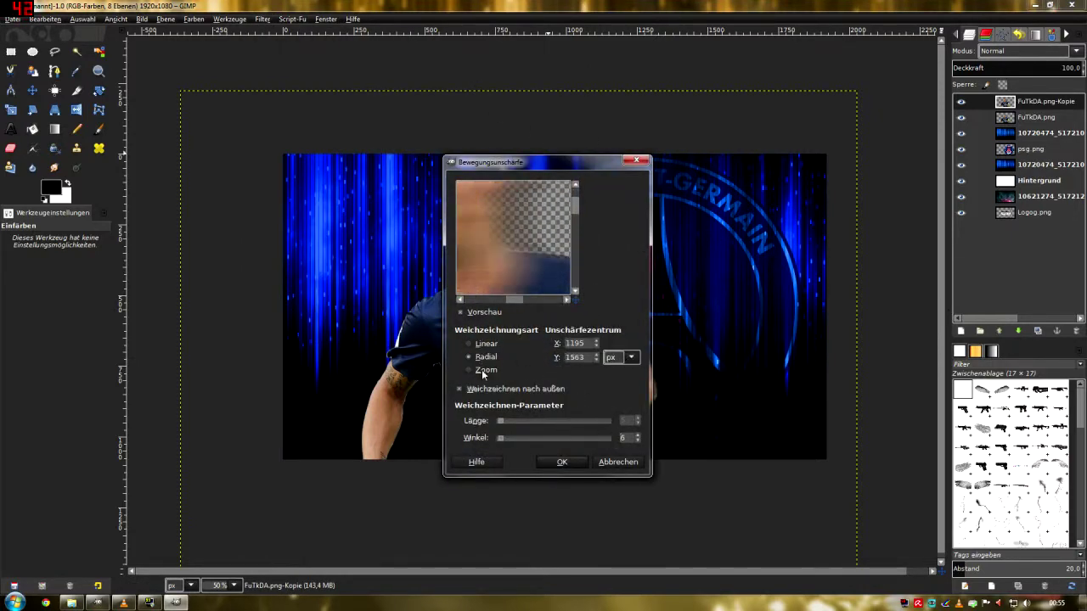
click(489, 372)
click(488, 358)
key(Down)
click(567, 463)
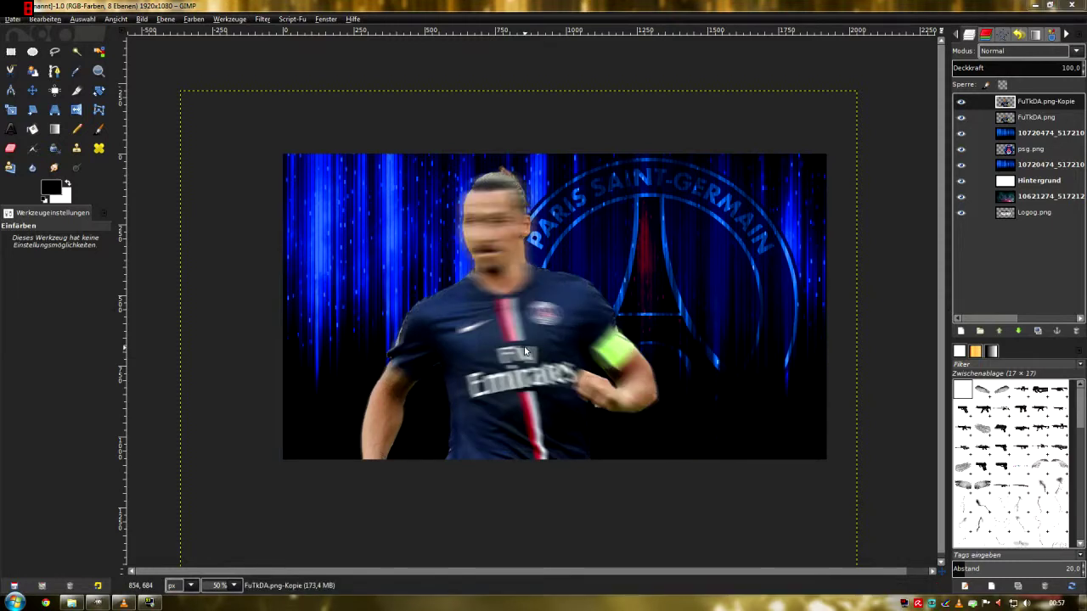
- Move the blurred copy below the original, raise the bubble texture, and delete the original player layer
click(1018, 332)
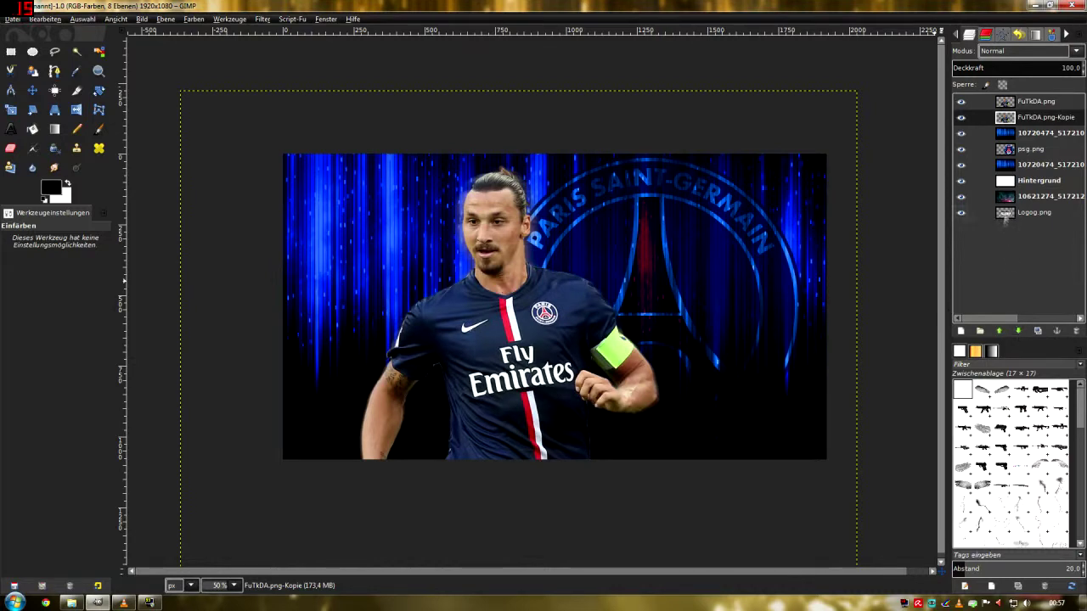
click(1013, 197)
click(998, 331)
click(998, 331)
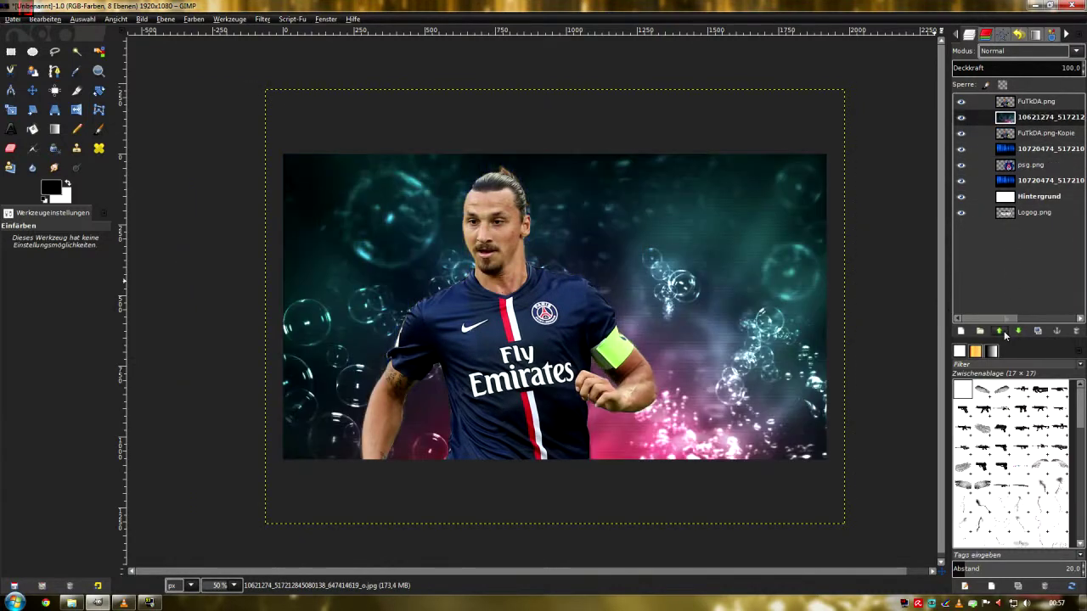
click(1012, 101)
key(Delete)
right_click(1019, 104)
- Keep the bubble layer at the top of the stack and set its blend mode to Addition
click(950, 235)
click(1005, 103)
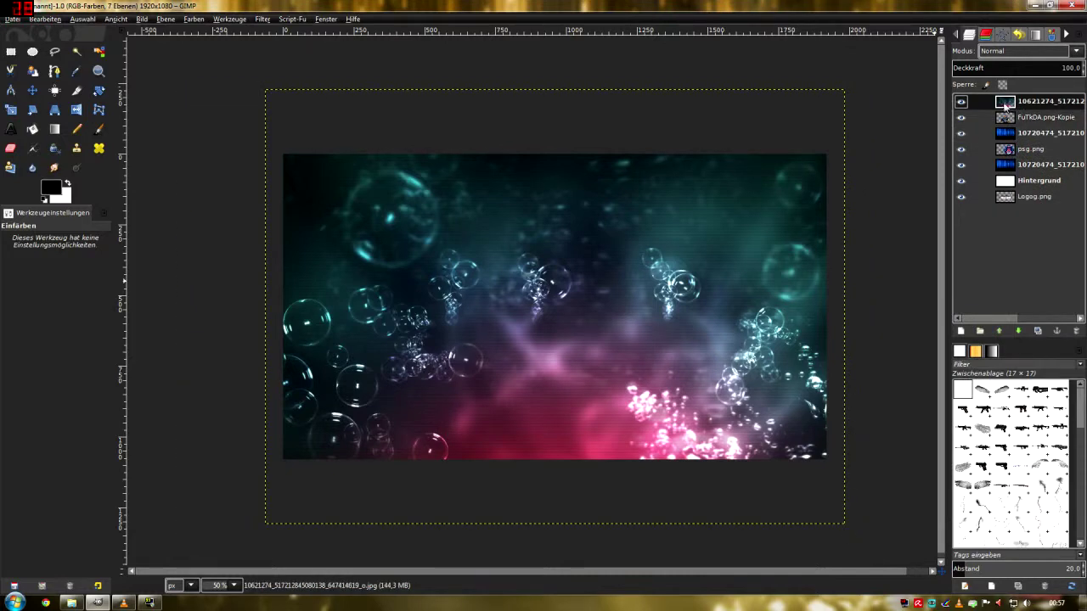
click(1018, 332)
click(1000, 332)
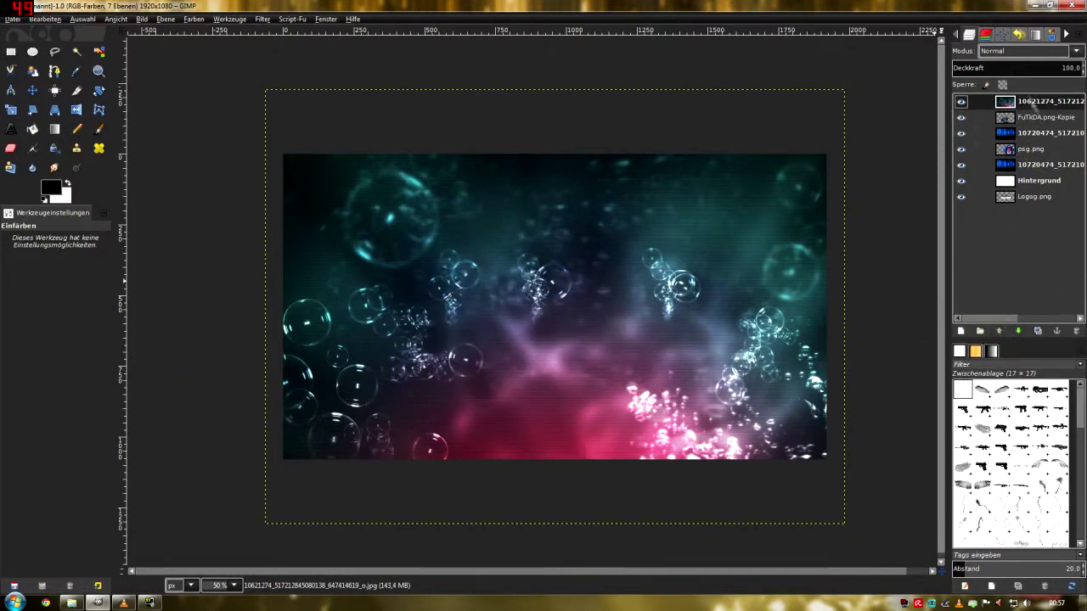
click(1023, 51)
click(960, 133)
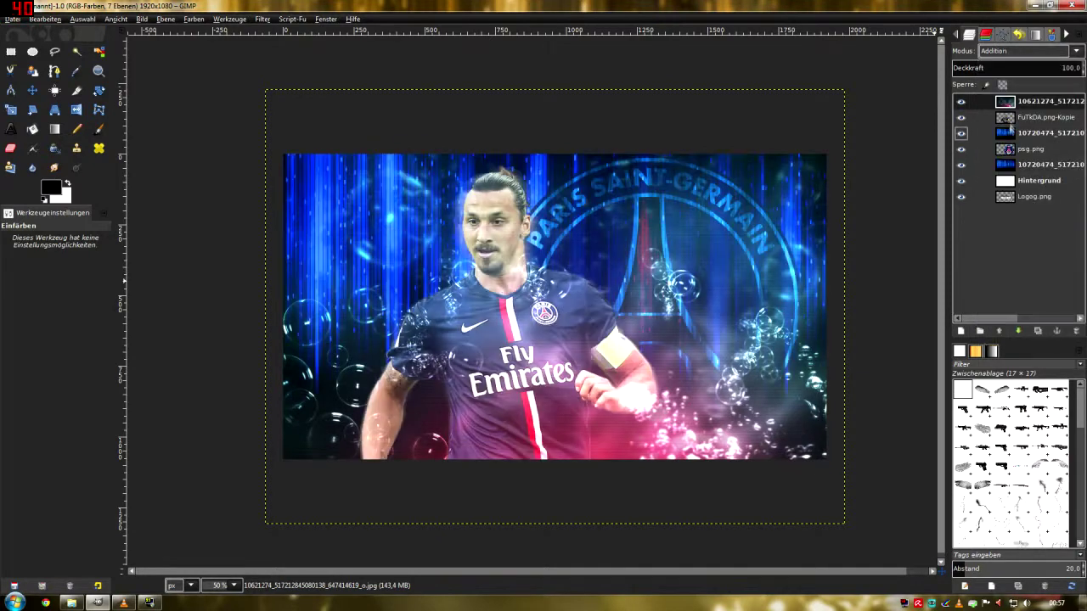
click(1009, 51)
click(1002, 126)
click(1018, 51)
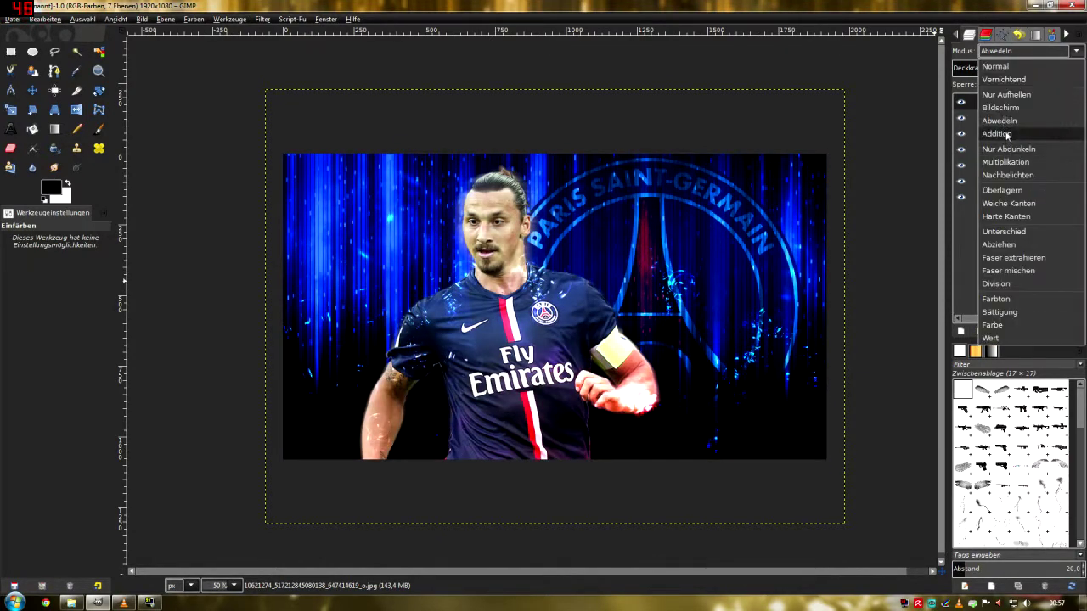
click(961, 133)
click(192, 19)
click(217, 73)
- Colourize the bubble layer with hue 228, saturation 100, lightness -25
drag(222, 82, 328, 99)
mouse_move(224, 112)
mouse_down()
mouse_move(183, 110)
mouse_move(218, 113)
mouse_move(205, 115)
mouse_up()
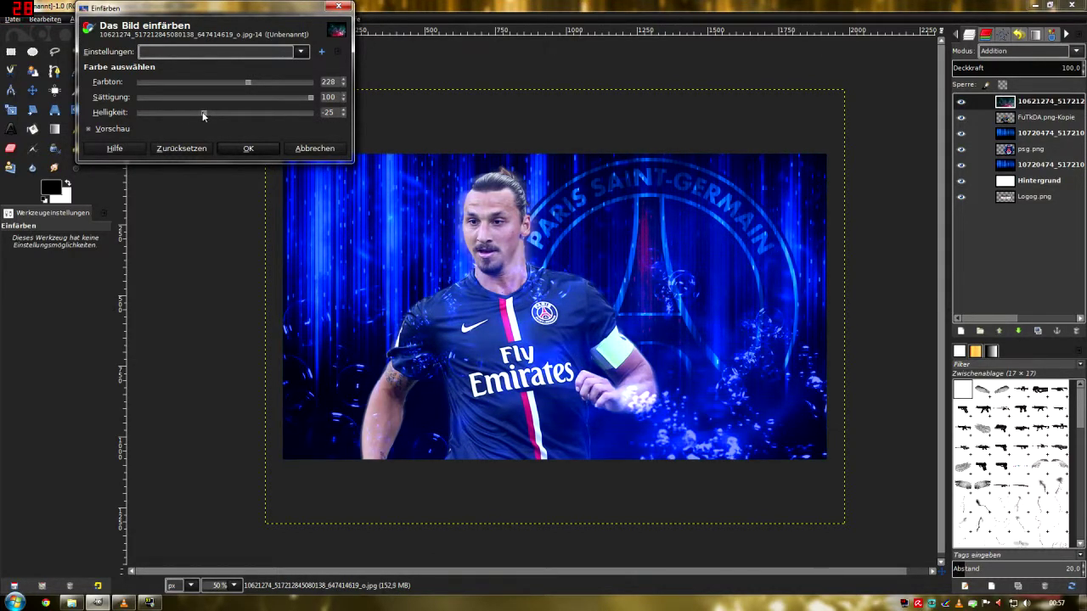
click(244, 147)
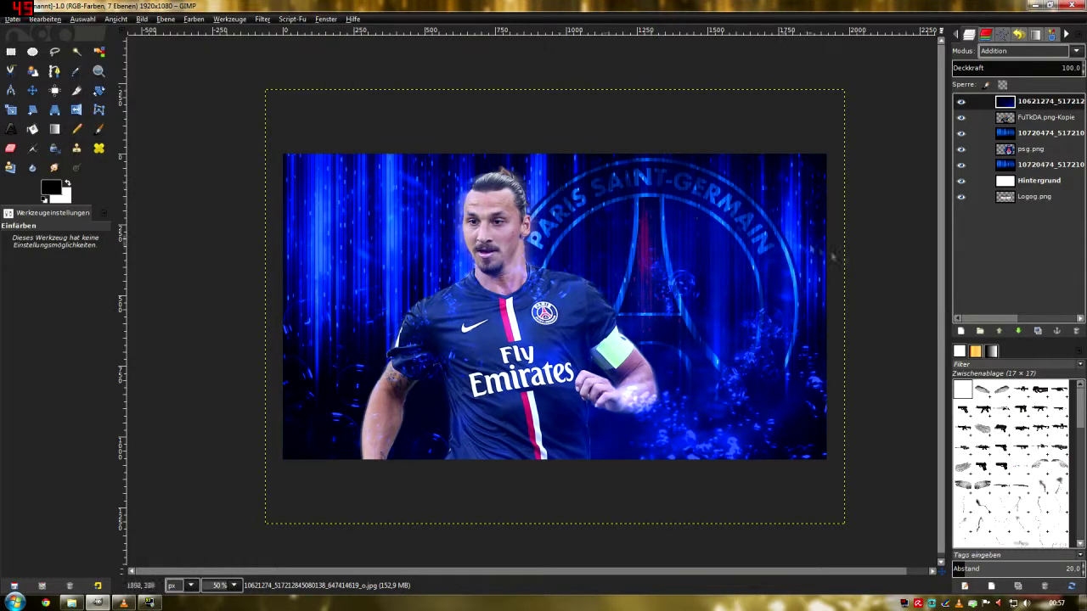
- Duplicate the bubble layer and rotate the copy 180°
click(1037, 331)
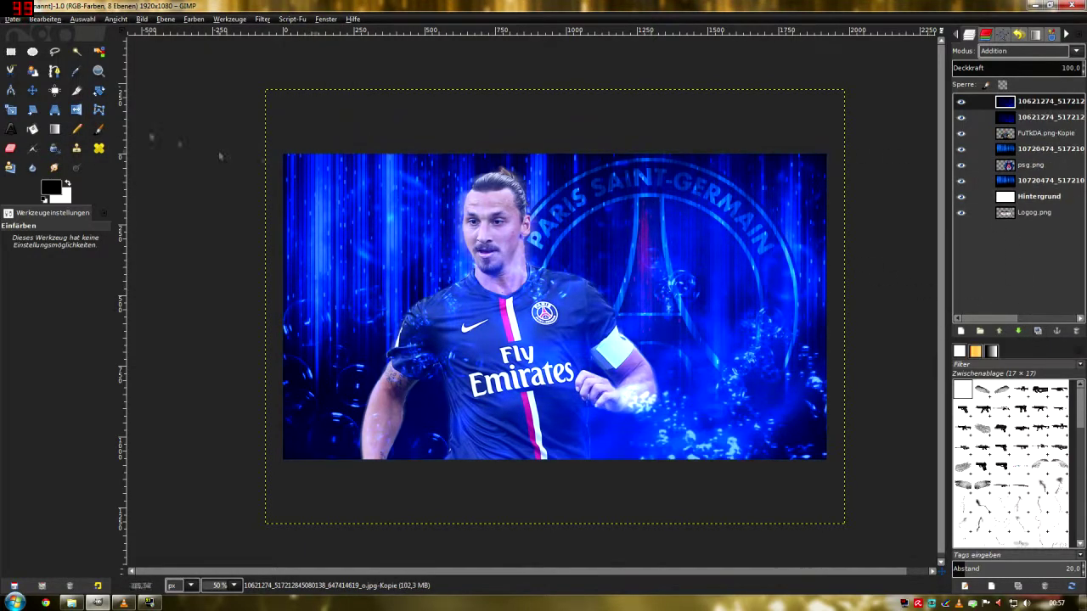
key(shift+r)
click(554, 307)
drag(162, 99, 288, 103)
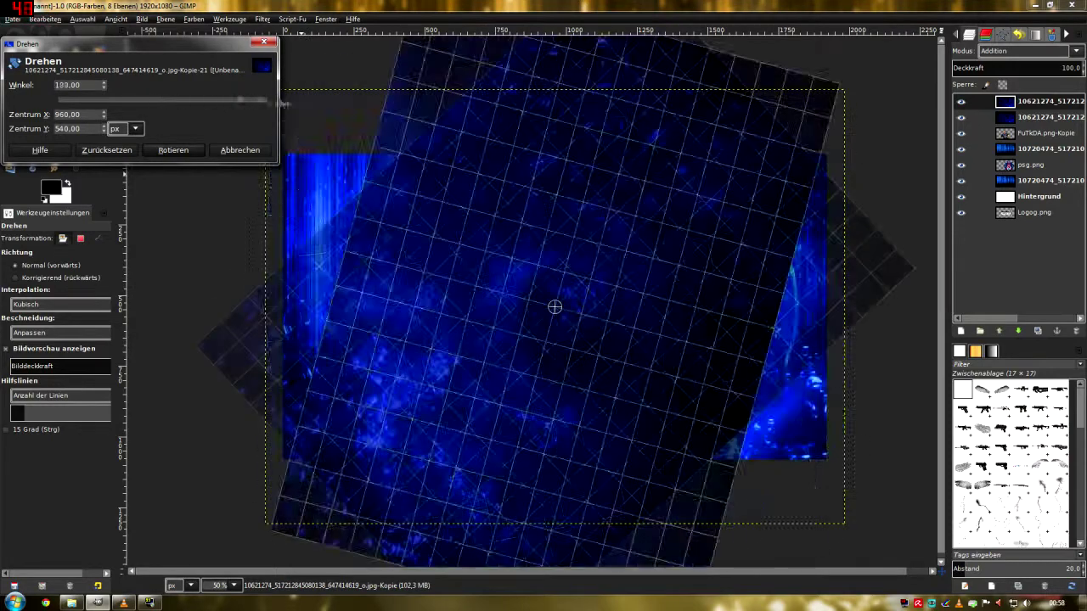
click(173, 150)
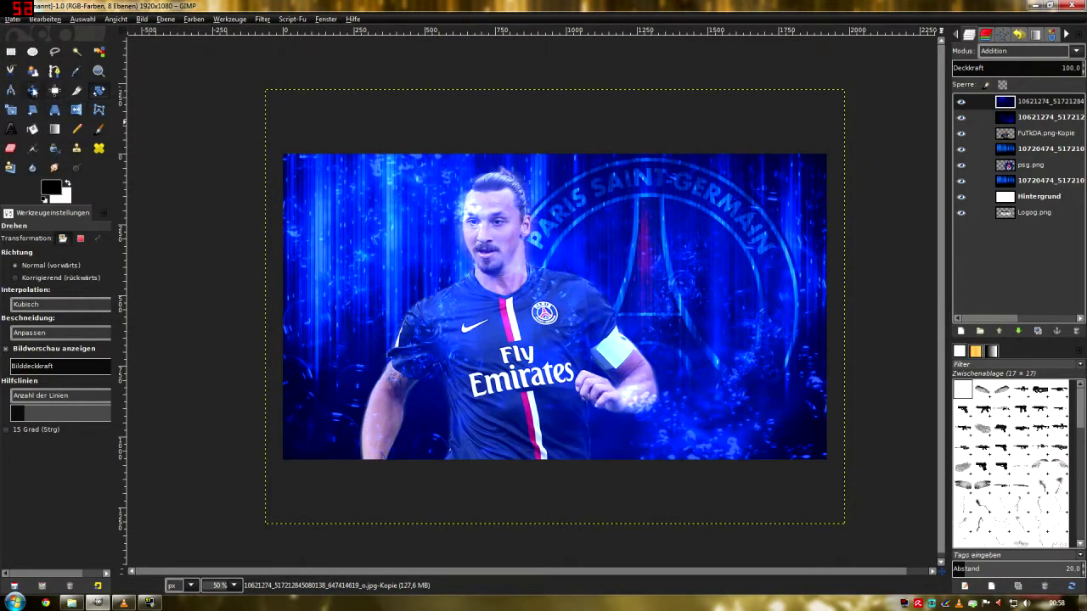
- Shift the rotated bubble copy upward, then raise the Logog.png layer
key(m)
drag(400, 179, 418, 25)
mouse_move(289, 297)
mouse_down()
mouse_move(290, 216)
mouse_move(280, 251)
mouse_up()
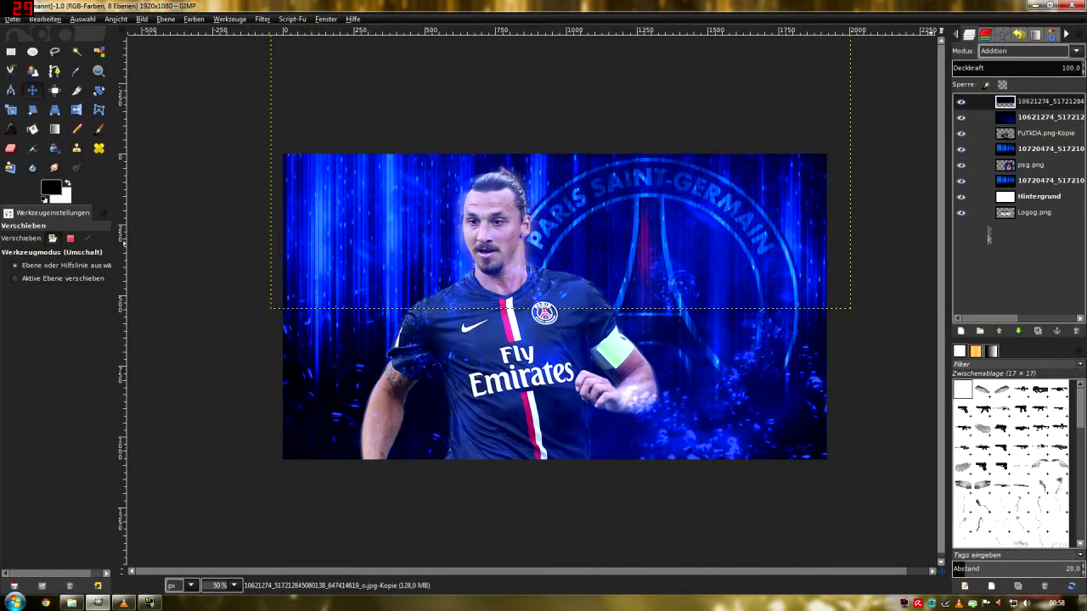
click(1016, 216)
click(998, 331)
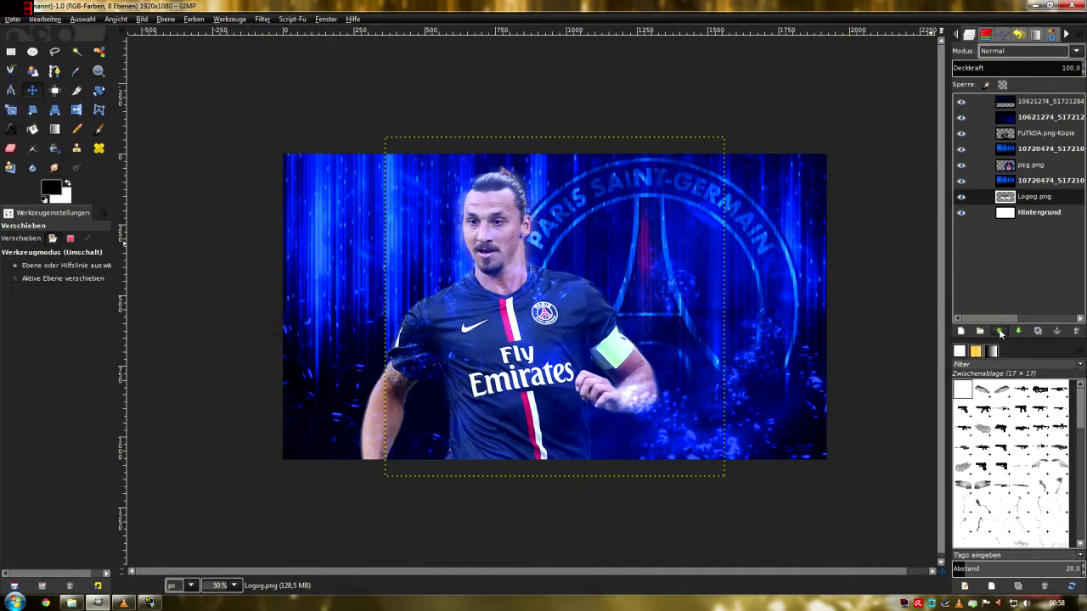
- Raise Logog.png to the top and scale it to 340 × 340 px in the lower-right corner
click(998, 331)
click(998, 331)
click(998, 331)
click(998, 332)
key(shift+s)
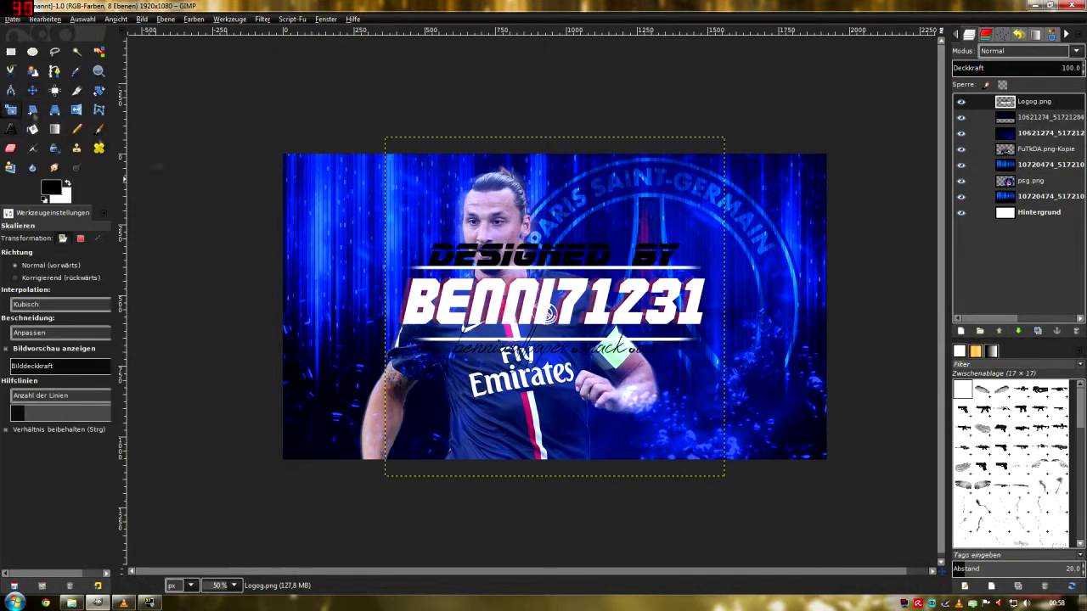
click(382, 228)
drag(386, 140, 755, 443)
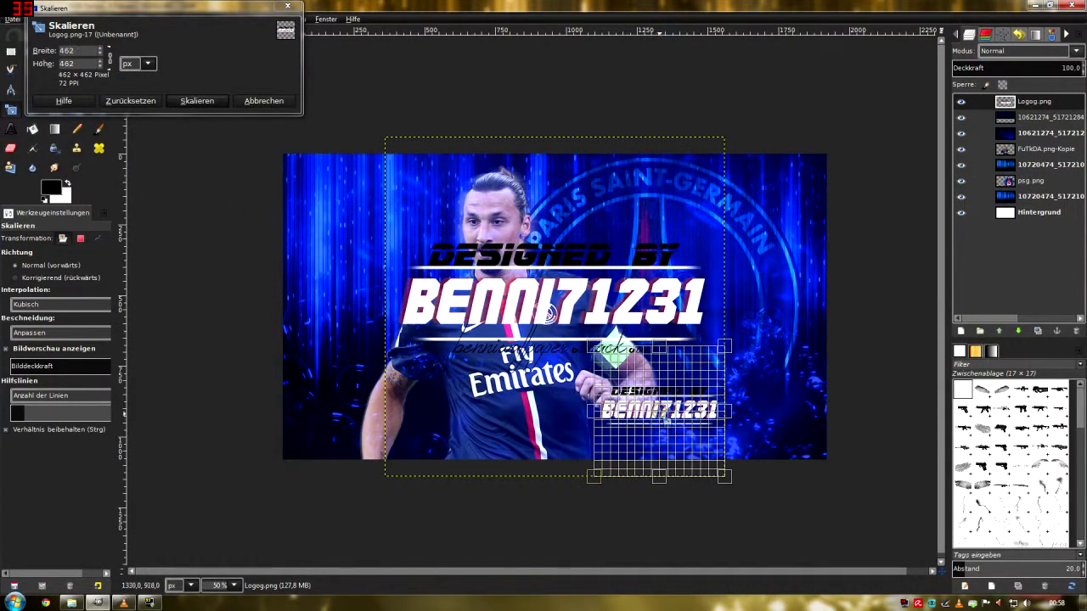
drag(696, 379, 780, 437)
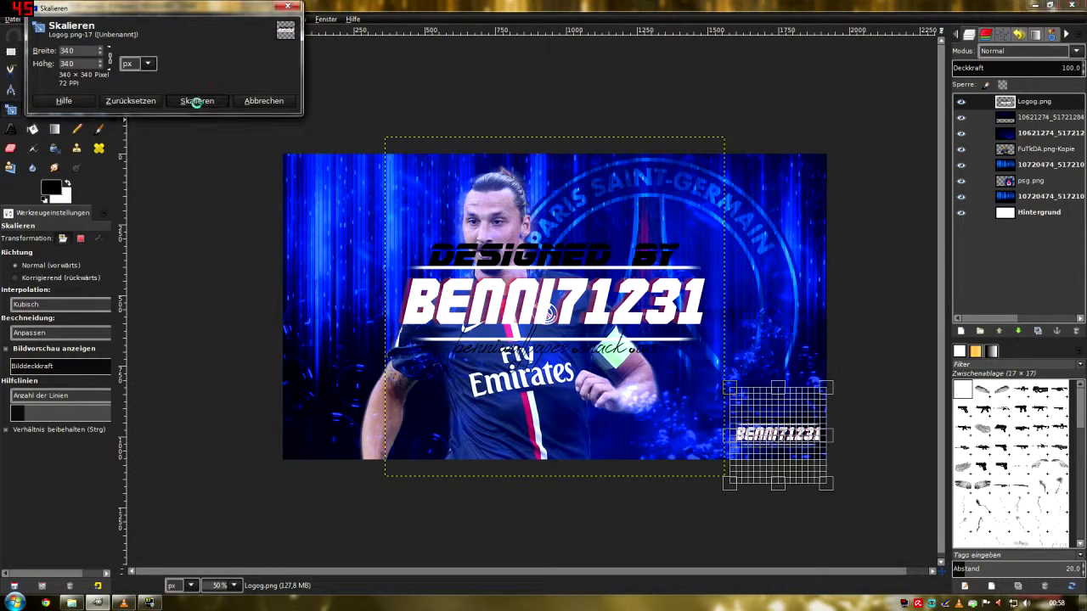
click(196, 101)
click(8, 130)
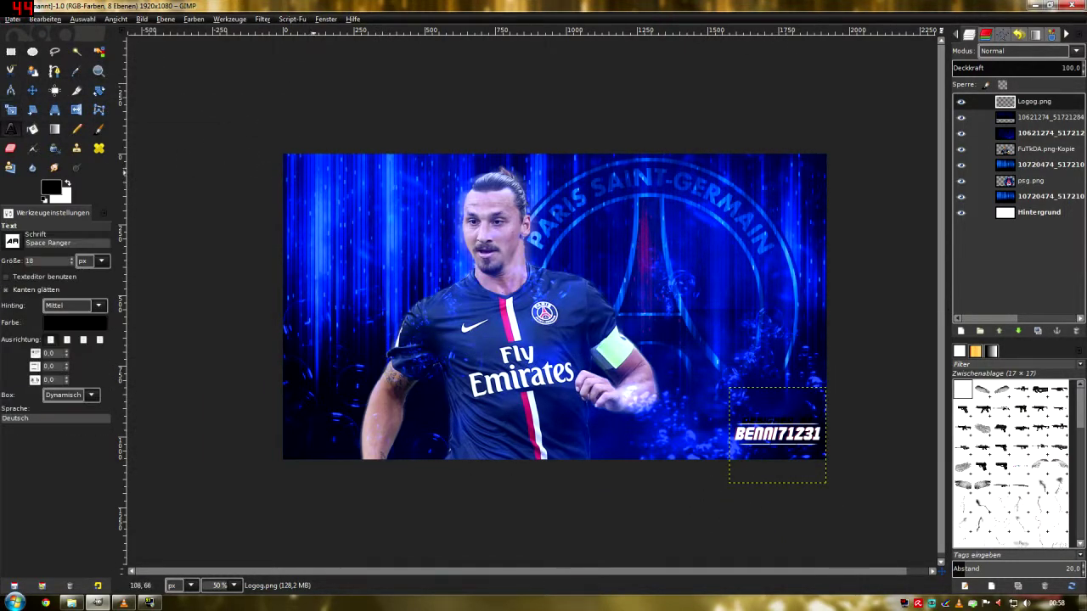
- Type the title ZLATAN IBRAHIMOVIC in a text box at the wallpaper's top-left
click(306, 176)
text(Zlatan)
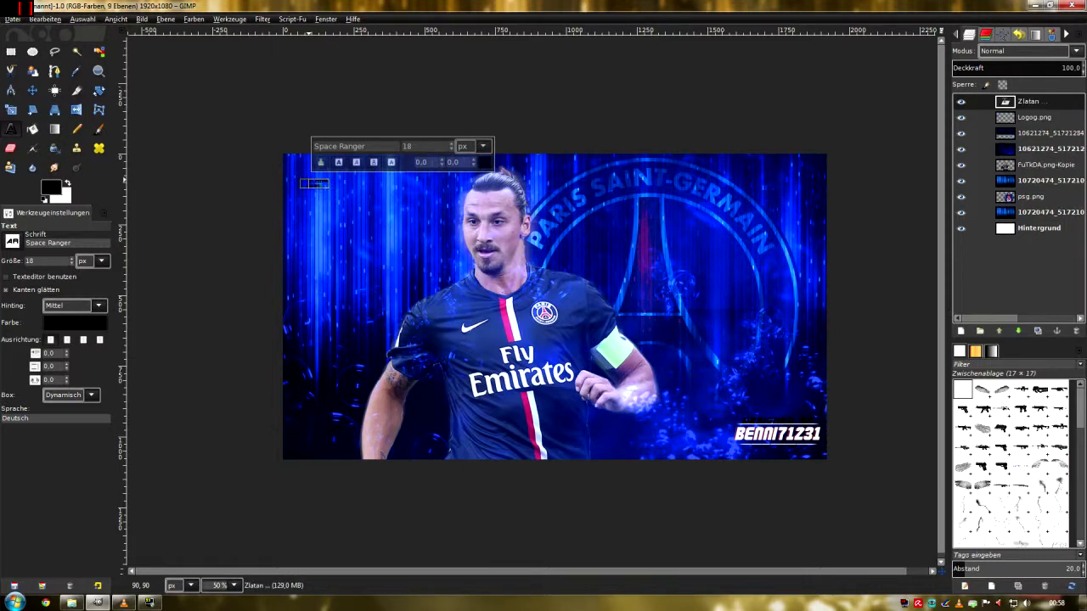
scroll(311, 182, up, 4)
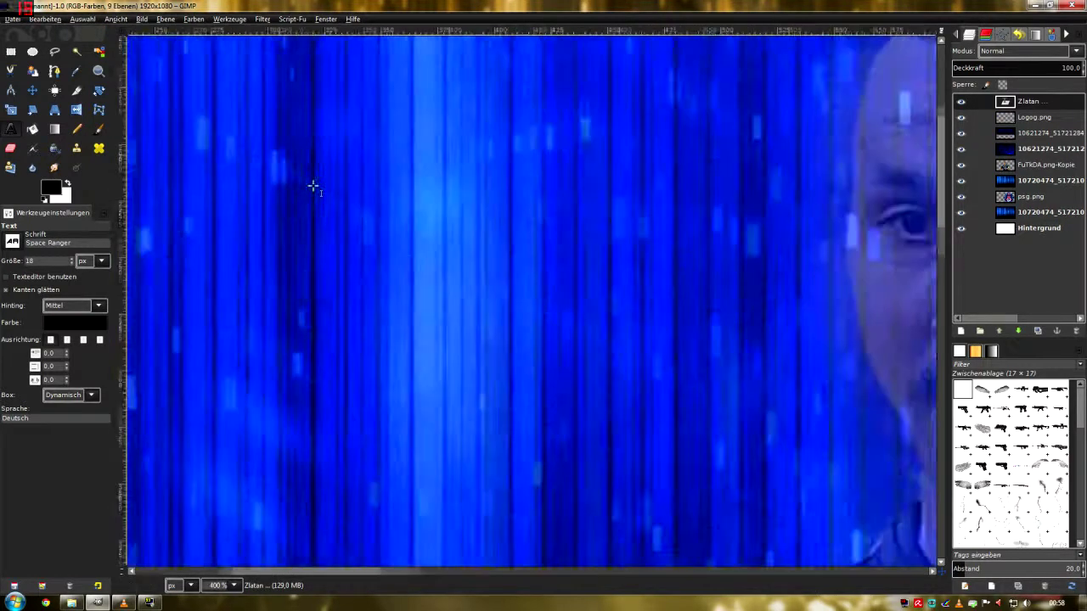
scroll(311, 181, up, 1)
scroll(357, 246, up, 1)
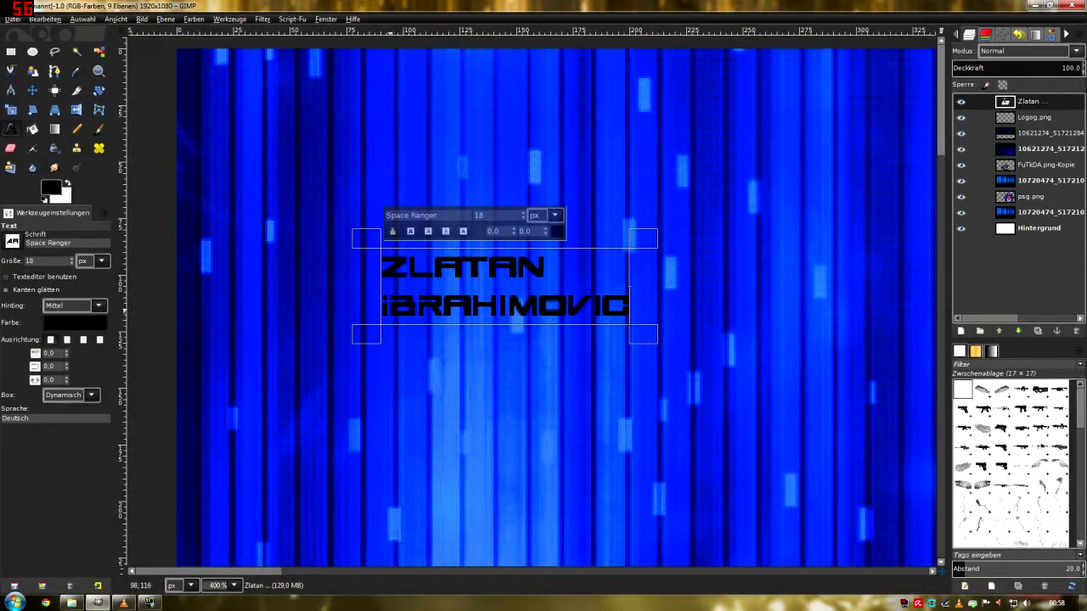
- Set the title text to the Commando font, enlarged to about 139 px
drag(389, 295, 656, 311)
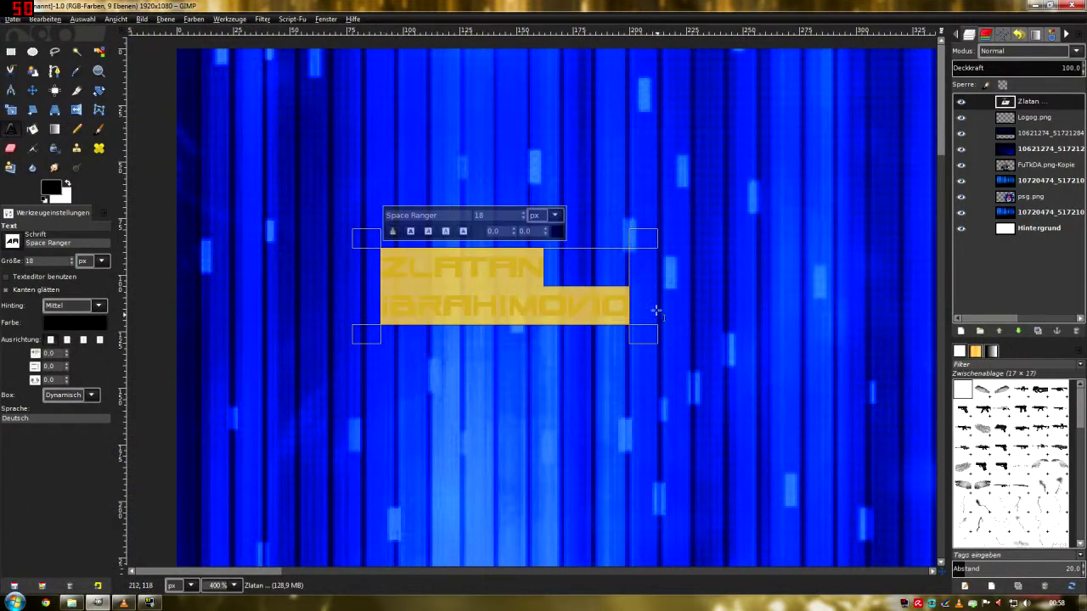
text(c)
scroll(441, 339, down, 3)
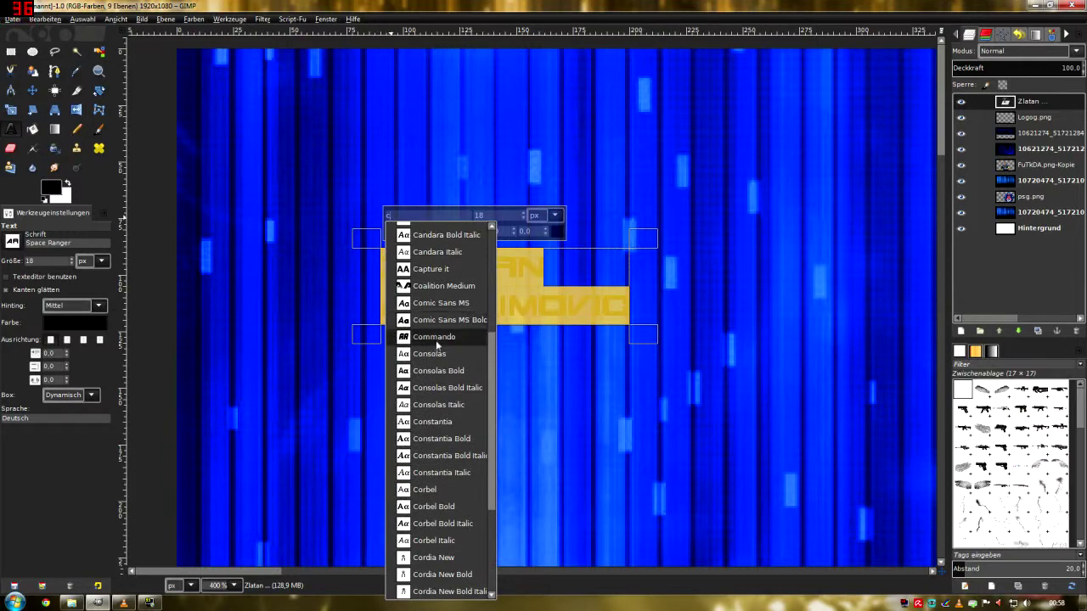
click(457, 327)
scroll(524, 215, up, 10)
key(minus)
key(minus)
key(minus)
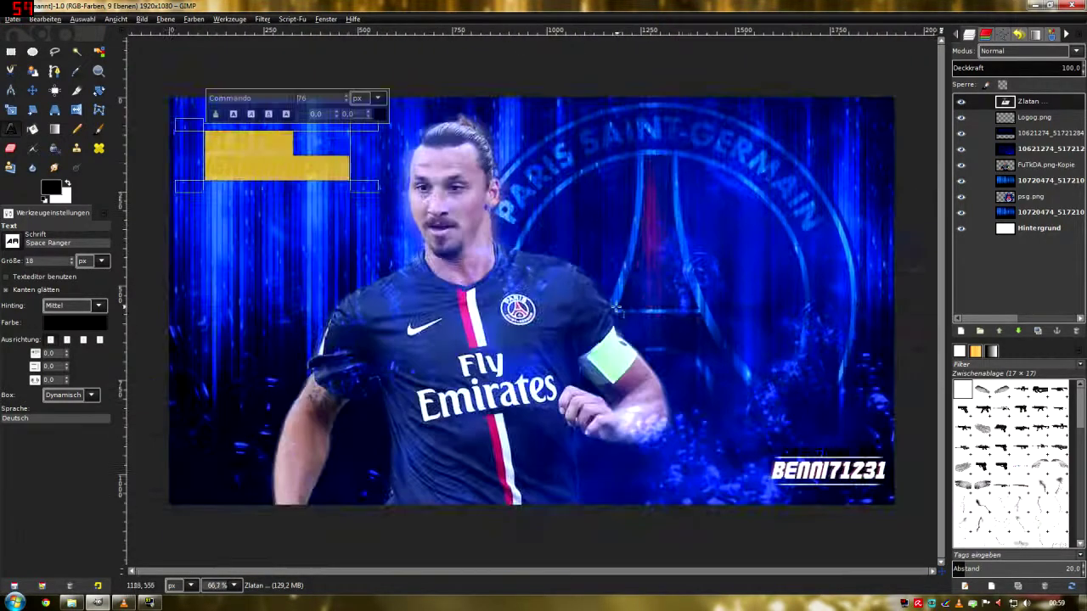
scroll(458, 189, up, 3)
scroll(458, 189, up, 3)
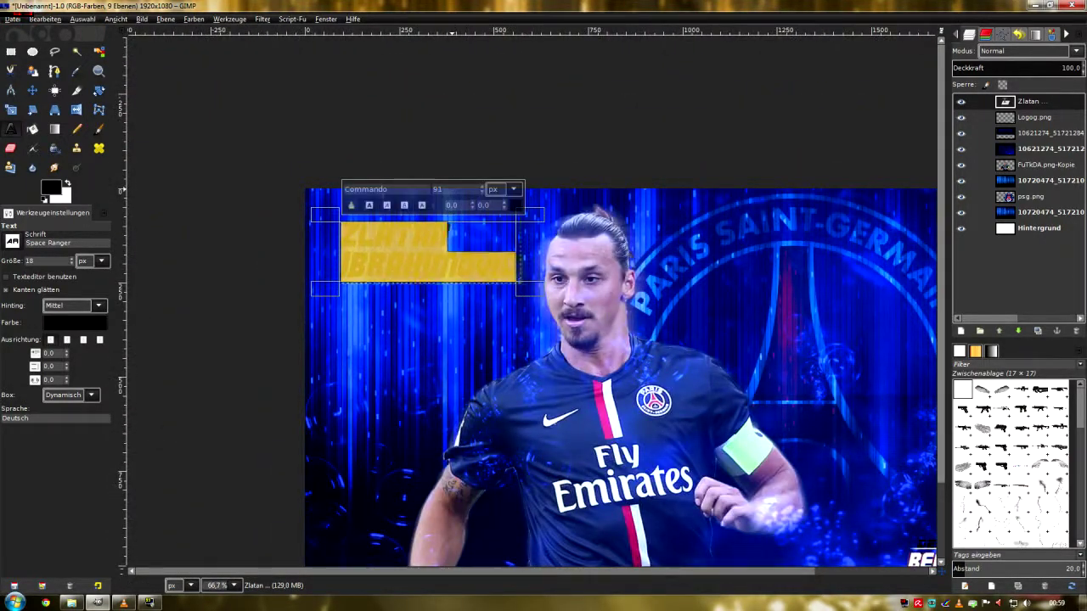
scroll(459, 188, up, 3)
scroll(458, 189, up, 3)
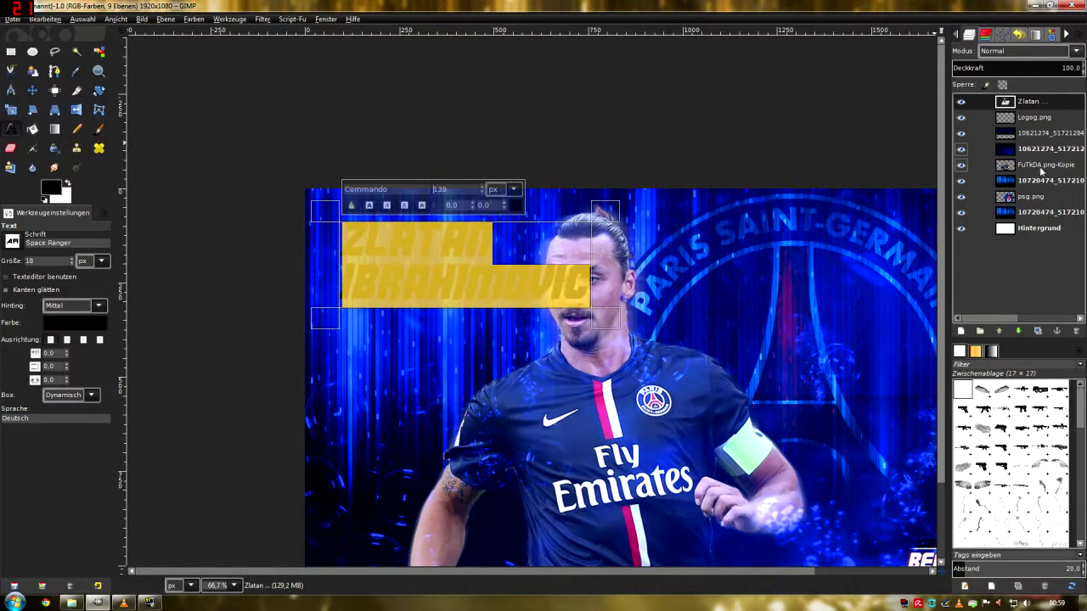
- Select the player cutout layer and hide a layer above it to see it
click(974, 166)
click(962, 149)
scroll(544, 339, down, 3)
scroll(543, 339, right, 2)
- Shift the player cutout to the right and show the two hidden layers again
key(m)
drag(492, 231, 528, 231)
click(961, 149)
click(961, 134)
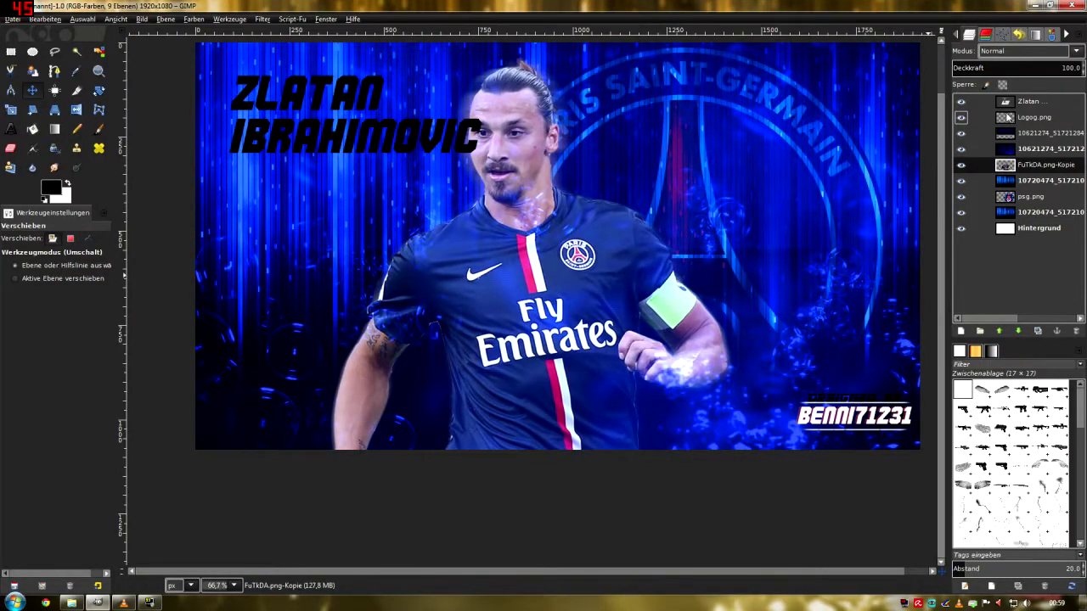
- Select the ZLATAN IBRAHIMOVIC title text and nudge the title slightly left
click(1027, 101)
scroll(555, 262, up, 2)
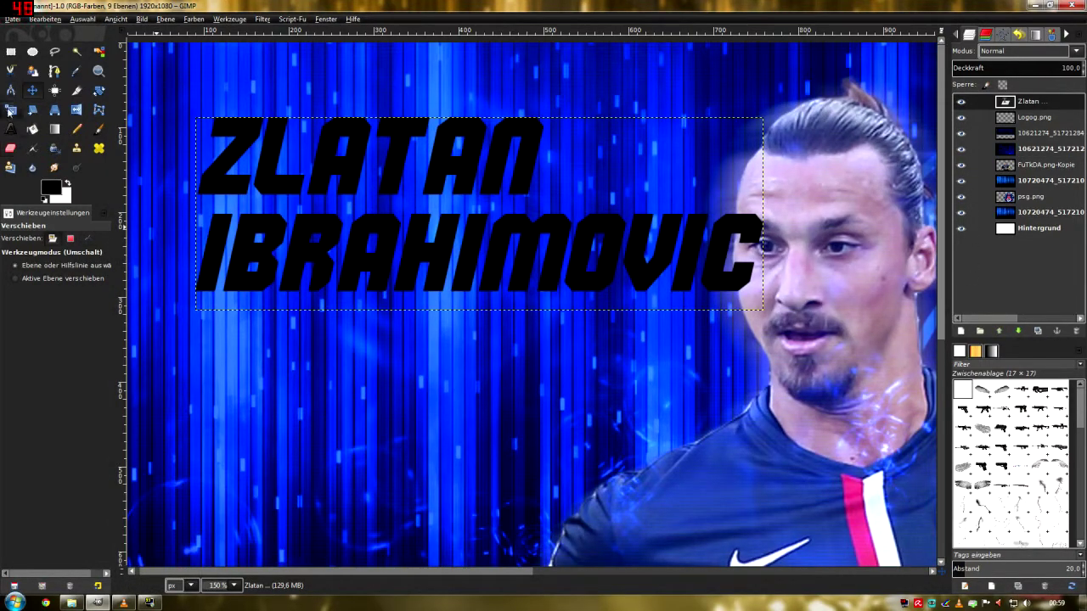
click(11, 129)
click(220, 170)
scroll(221, 170, down, 2)
drag(208, 133, 454, 212)
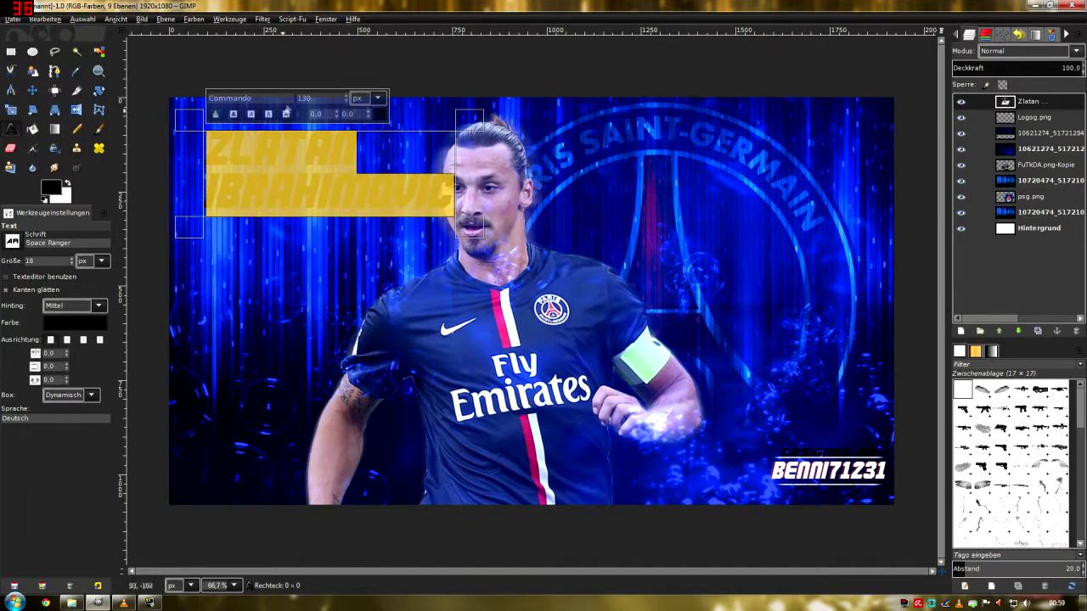
key(m)
drag(263, 168, 225, 161)
- Sample the jersey's pink-red stripe as the foreground colour
click(225, 163)
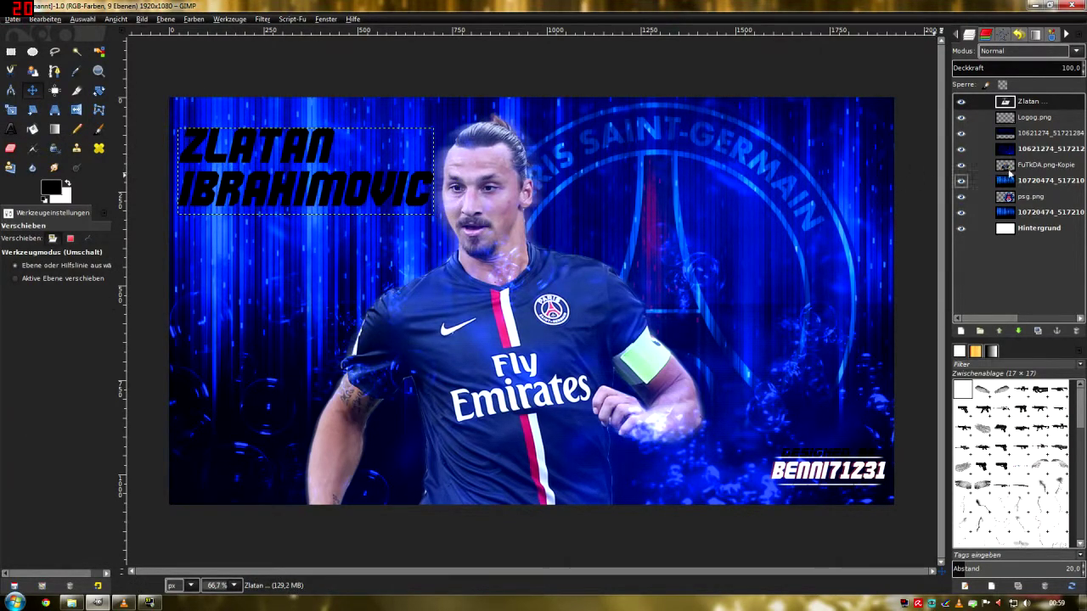
click(77, 72)
scroll(484, 327, up, 4)
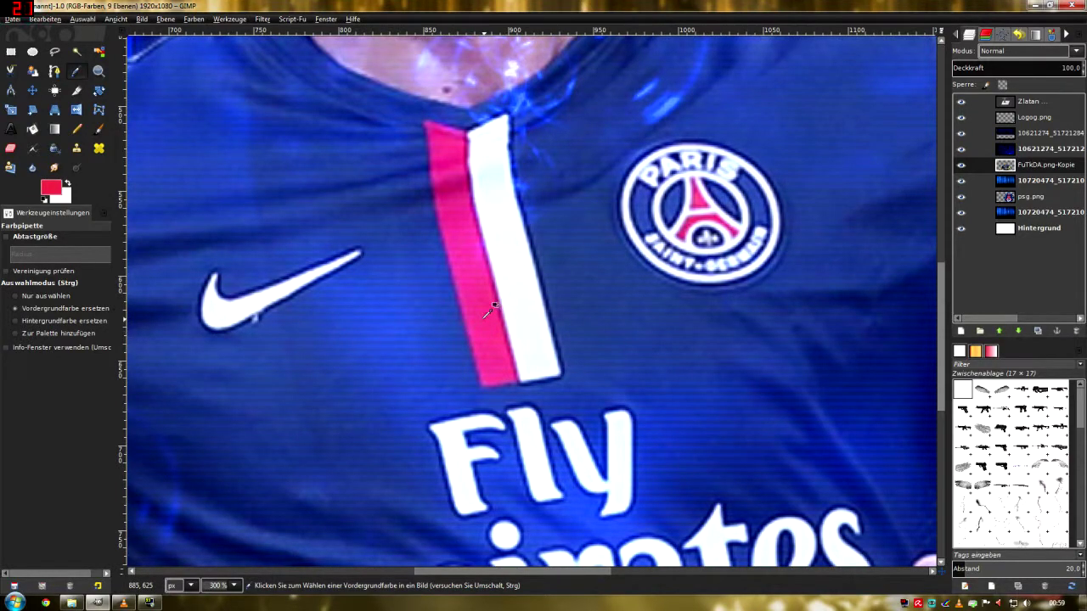
- Colour the ZLATAN IBRAHIMOVIC title with the sampled pink-red foreground
scroll(473, 303, down, 3)
click(997, 105)
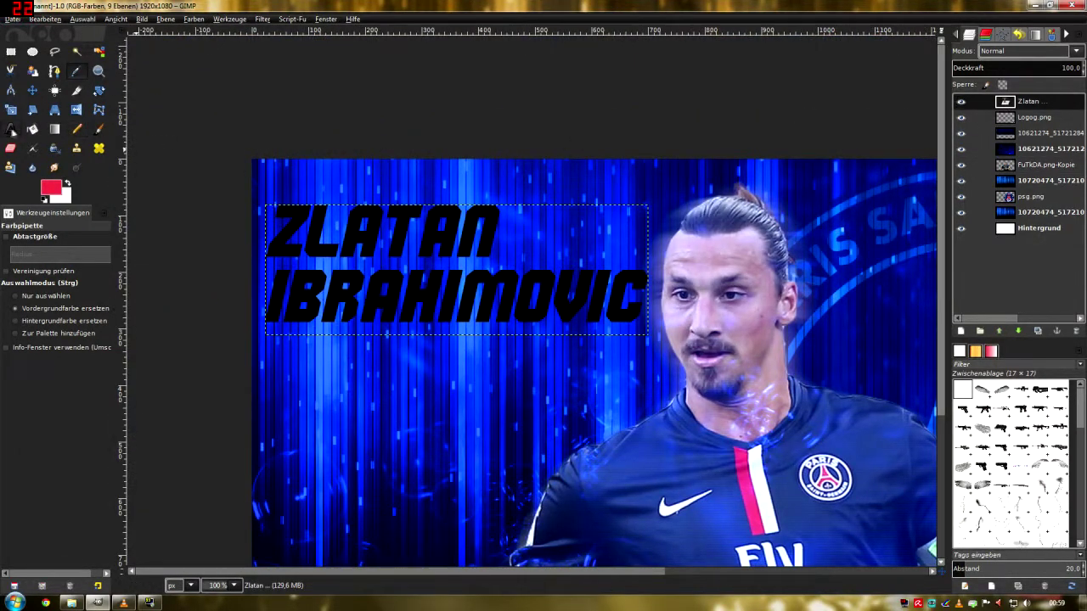
click(12, 129)
drag(272, 210, 653, 307)
drag(51, 187, 440, 188)
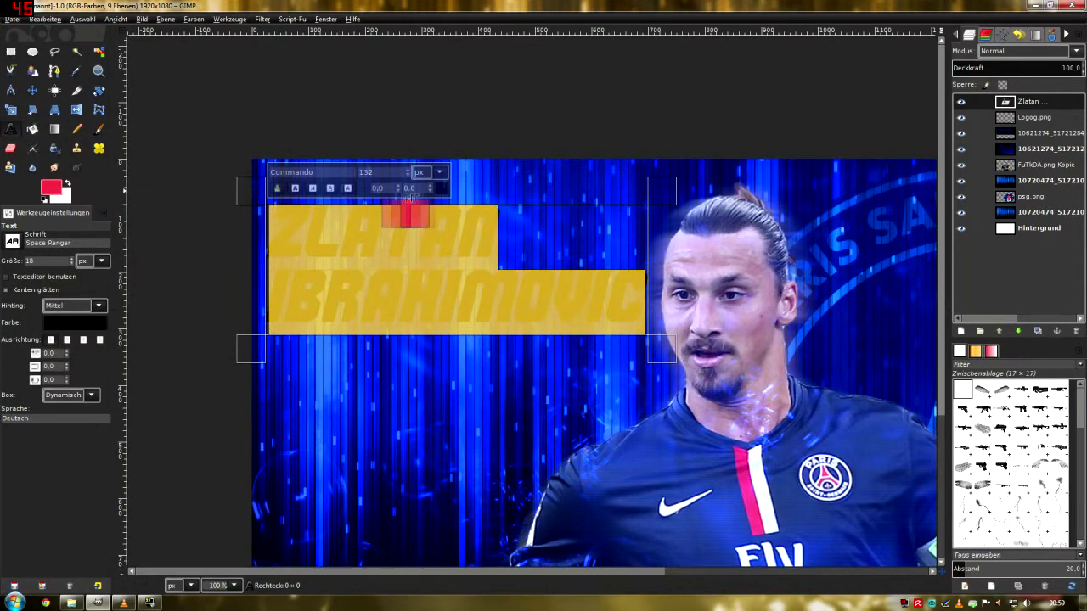
- Lower the title layer beneath the player cutout and zoom out to the whole wallpaper
scroll(476, 279, down, 1)
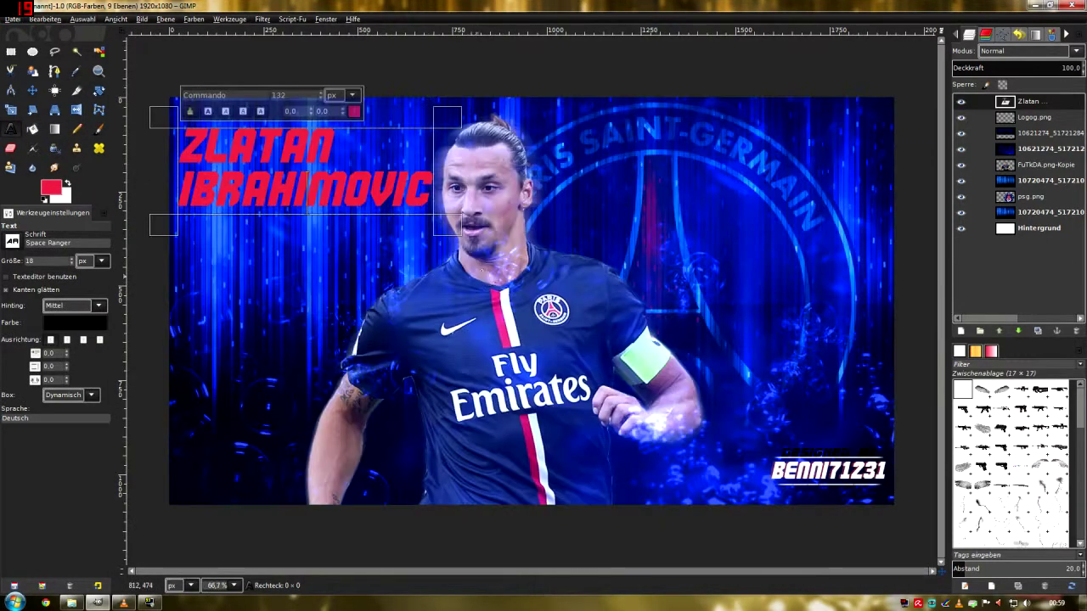
click(1018, 331)
click(1017, 331)
click(1018, 331)
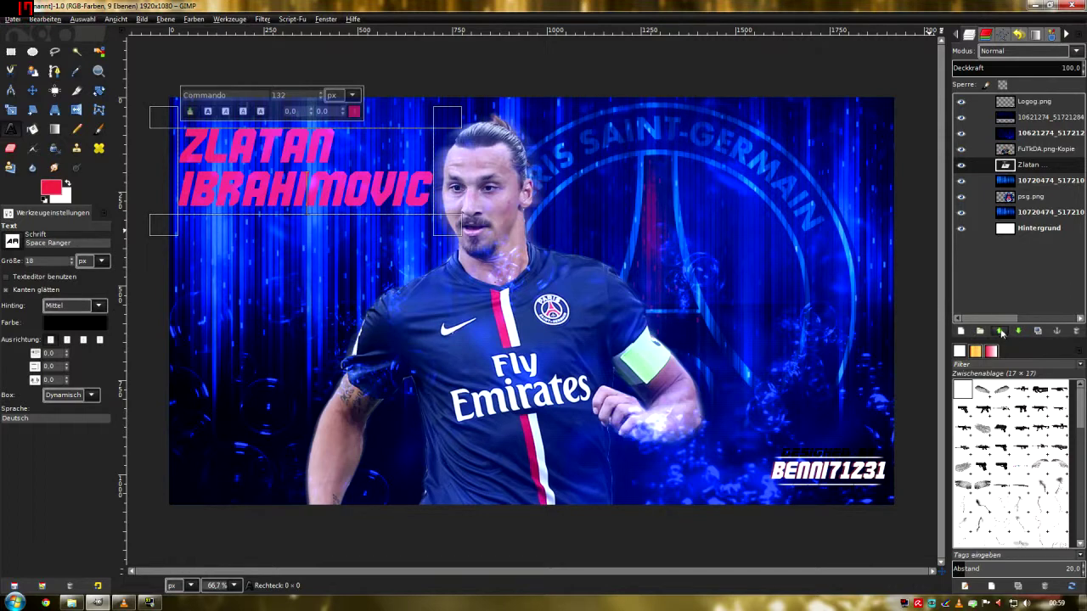
click(1027, 211)
key(minus)
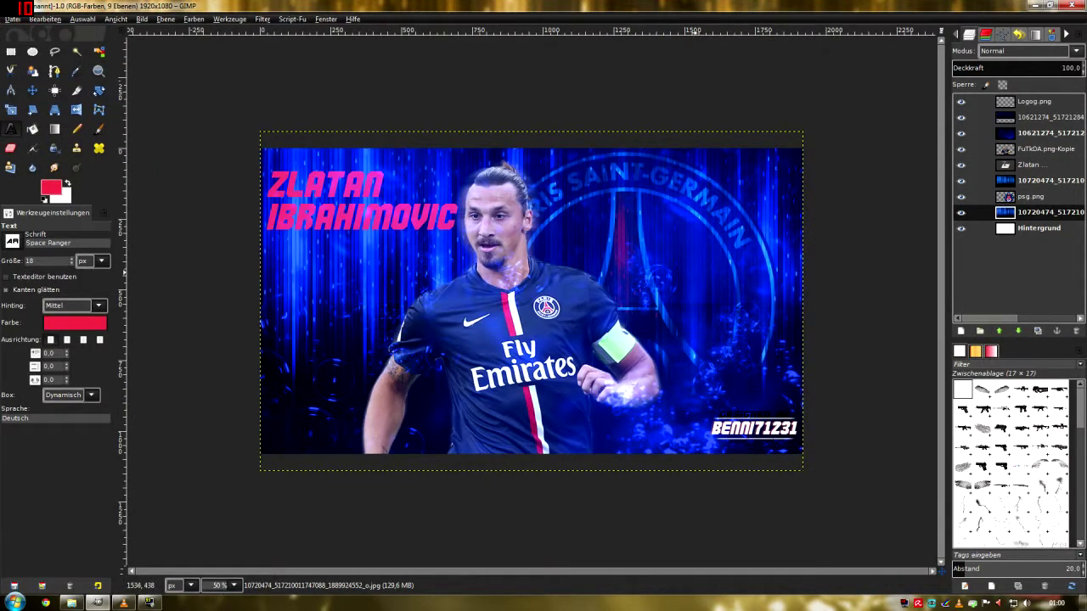